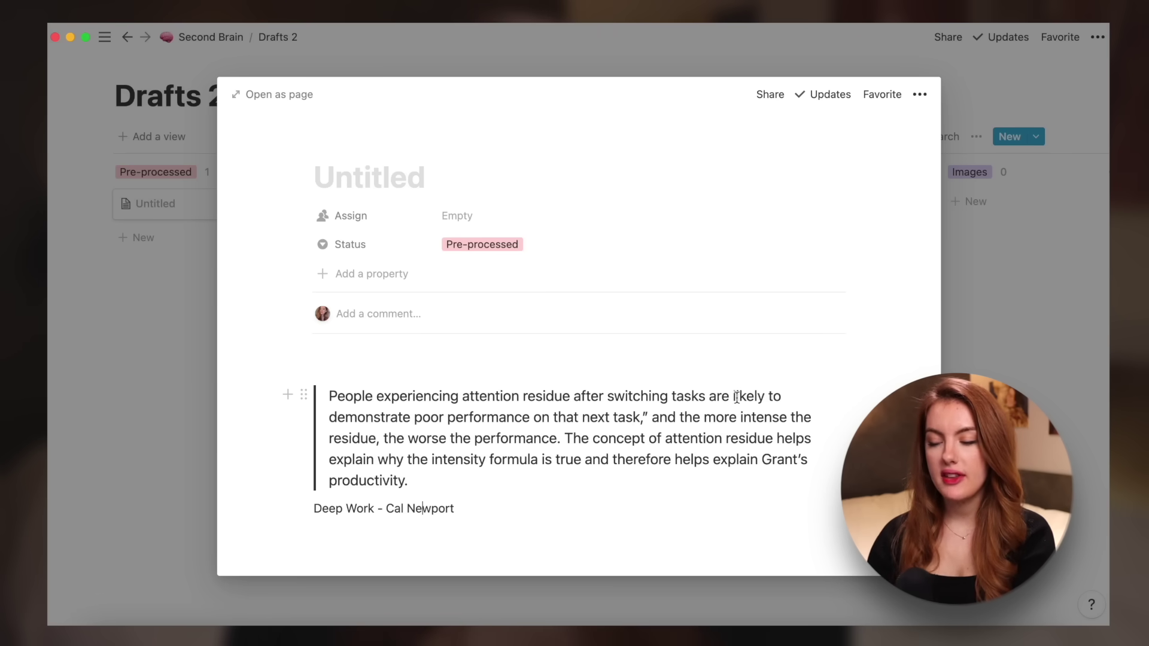
Step: Highlight the phrase "demonstrate poor performance on that next task" in the attention residue quote
drag(331, 417, 640, 411)
key(super+shift+h)
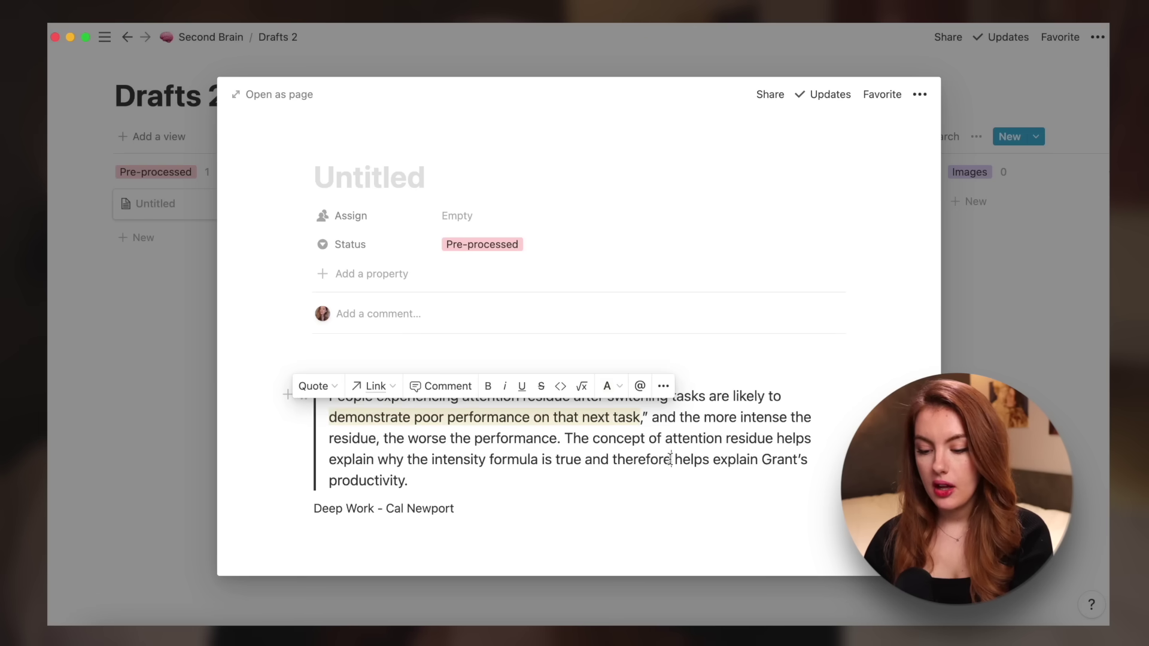
click(674, 458)
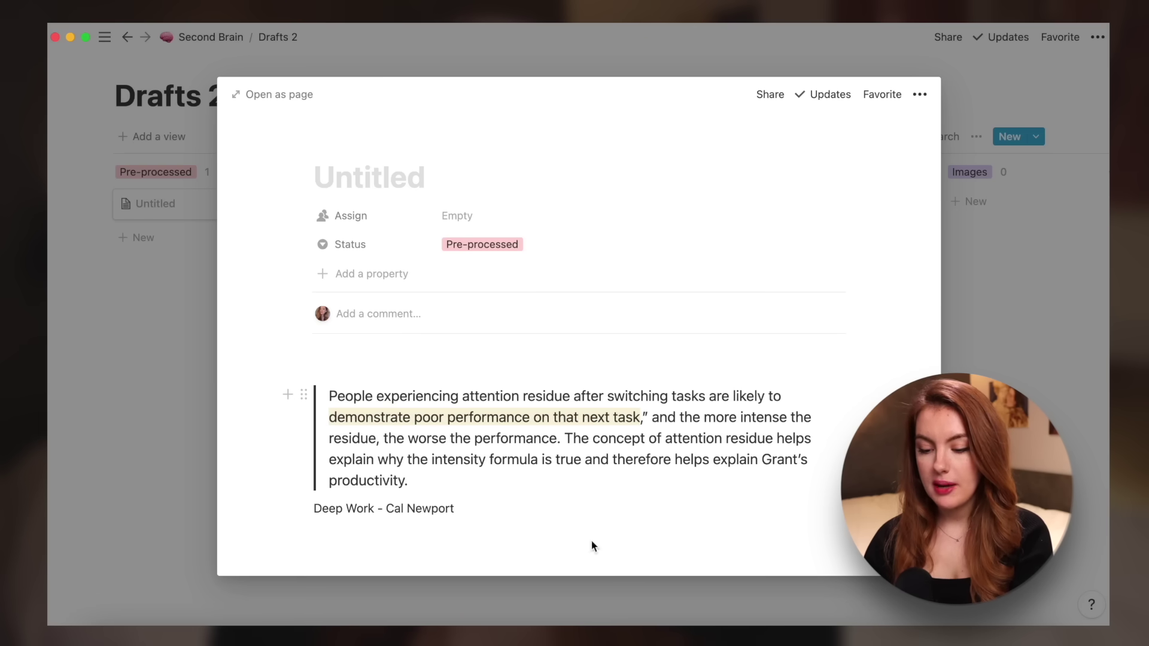
click(521, 480)
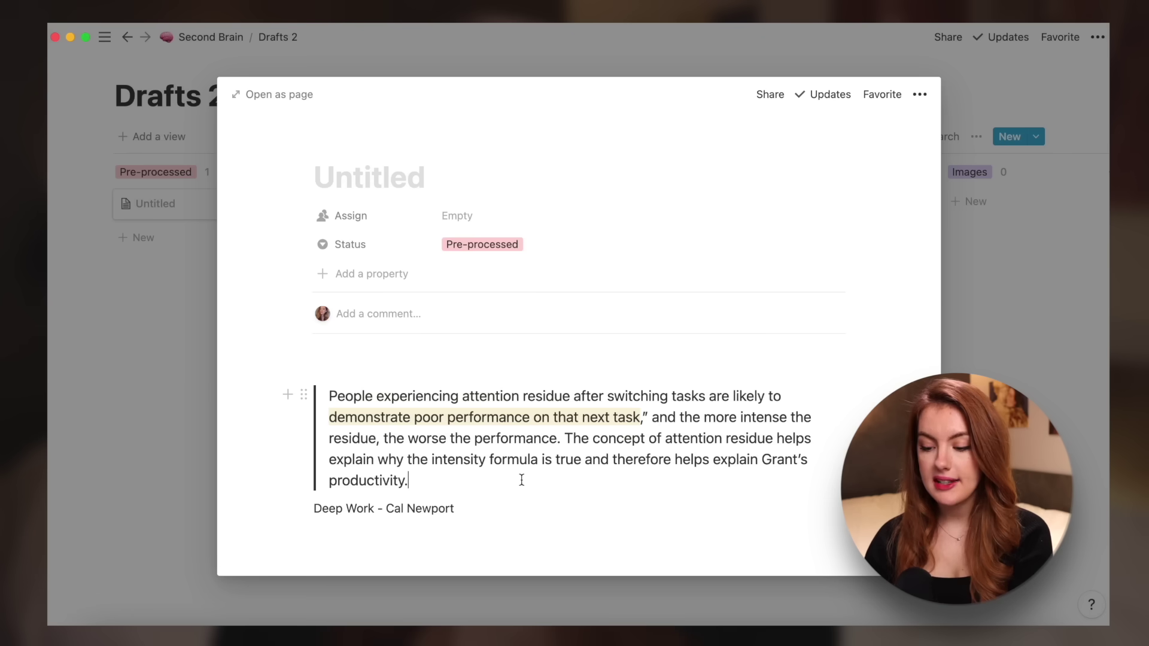
drag(329, 397, 448, 480)
click(491, 439)
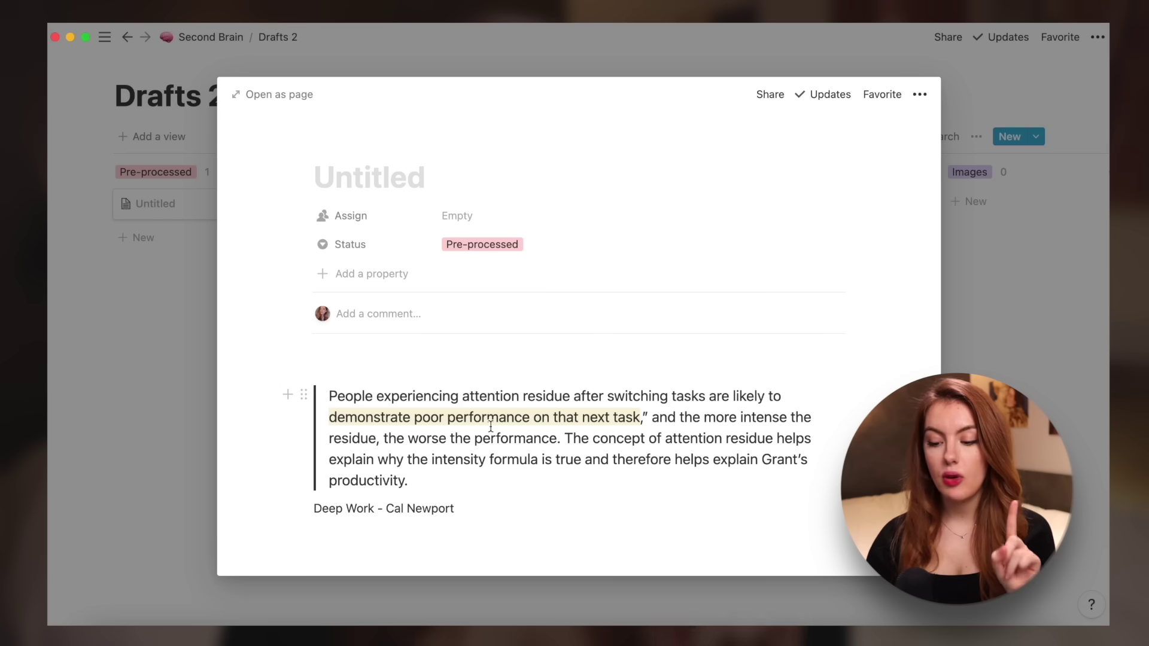
click(482, 520)
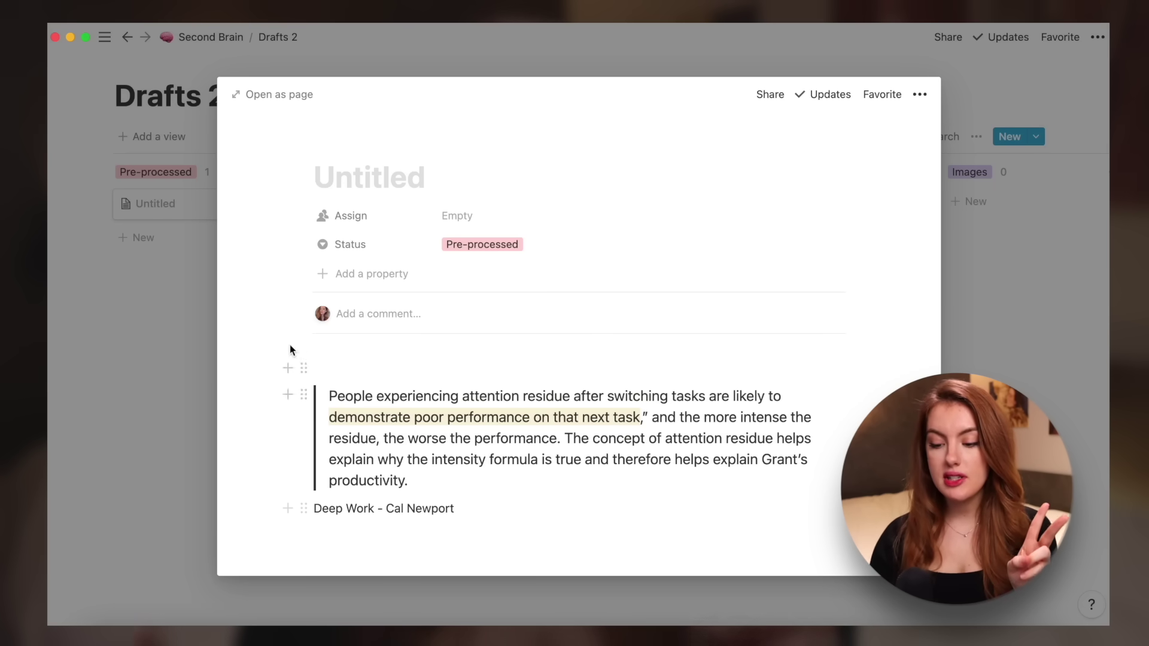
Step: Write "Don't switch between tasks (if they are simple, straightforward ones), just get them done" on the empty line above the quote
click(368, 359)
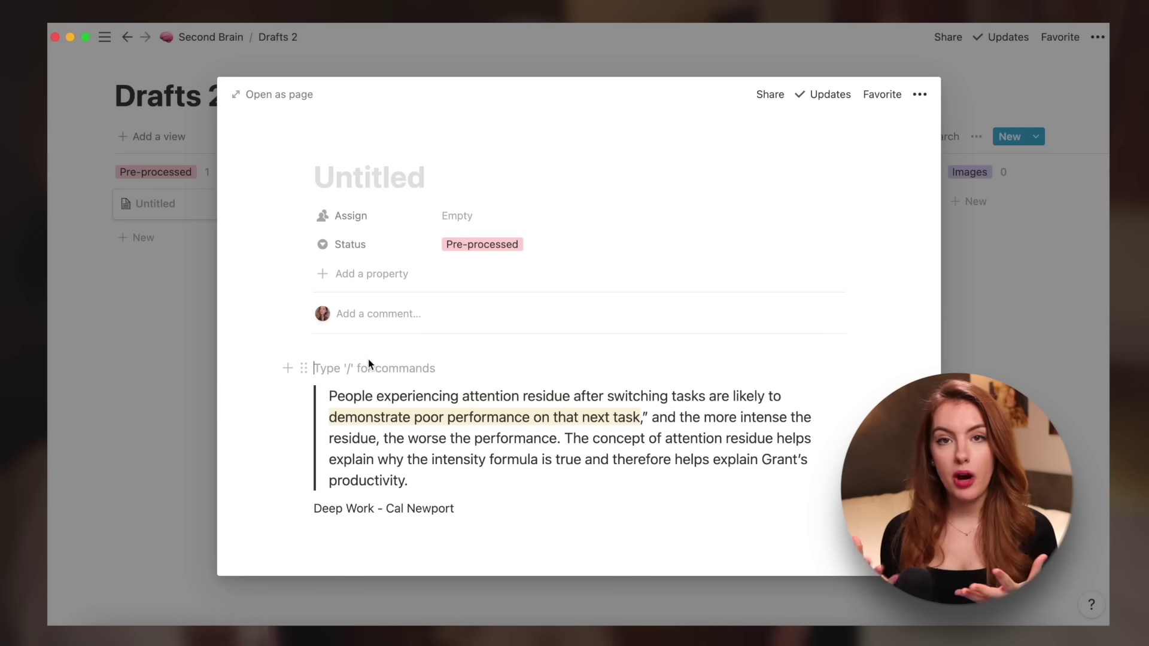
text(Don't switch between tasks (if they are simple, straightforward ones))
click(582, 510)
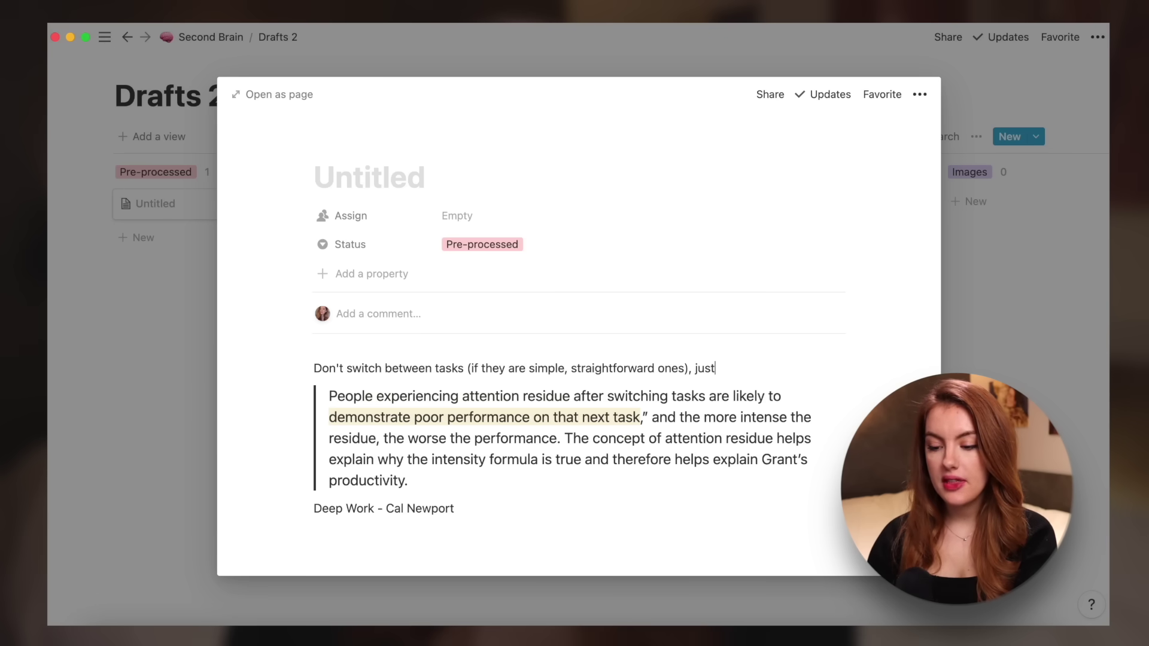
Step: Add a second summary line above the quote reading "it's worse to move onto a new task and back"
key(Return)
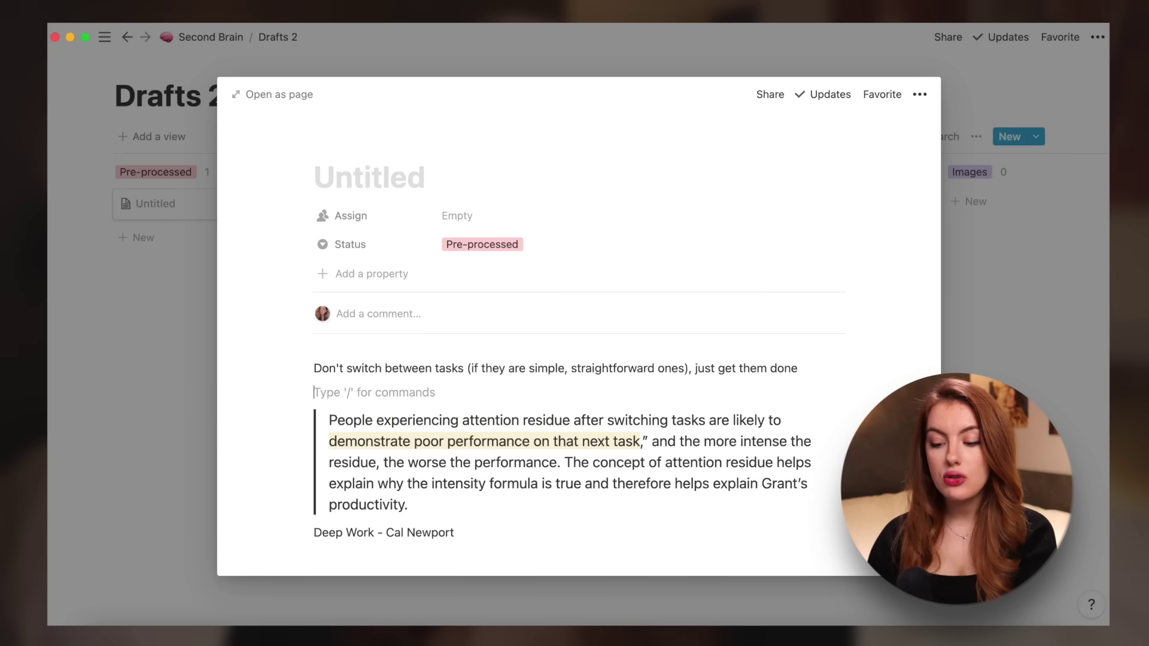
text(it's worse to move onto a new task and back)
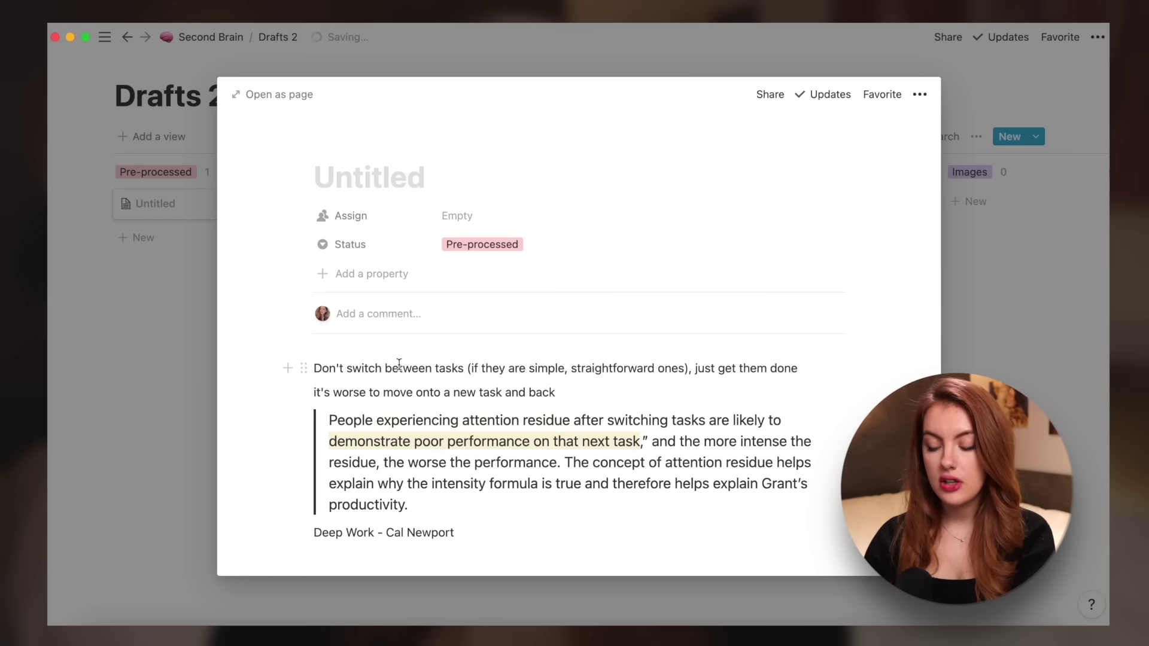
click(396, 165)
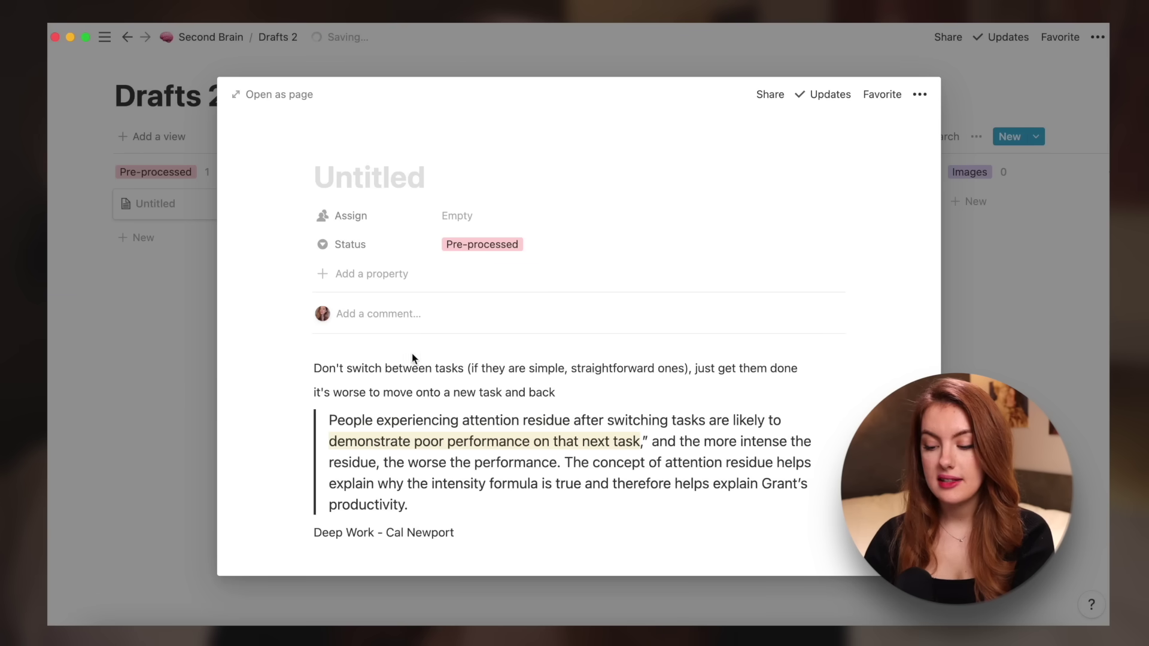
Step: Make the words "attention residue" bold in the third line of the quote
drag(671, 464, 772, 463)
key(super+b)
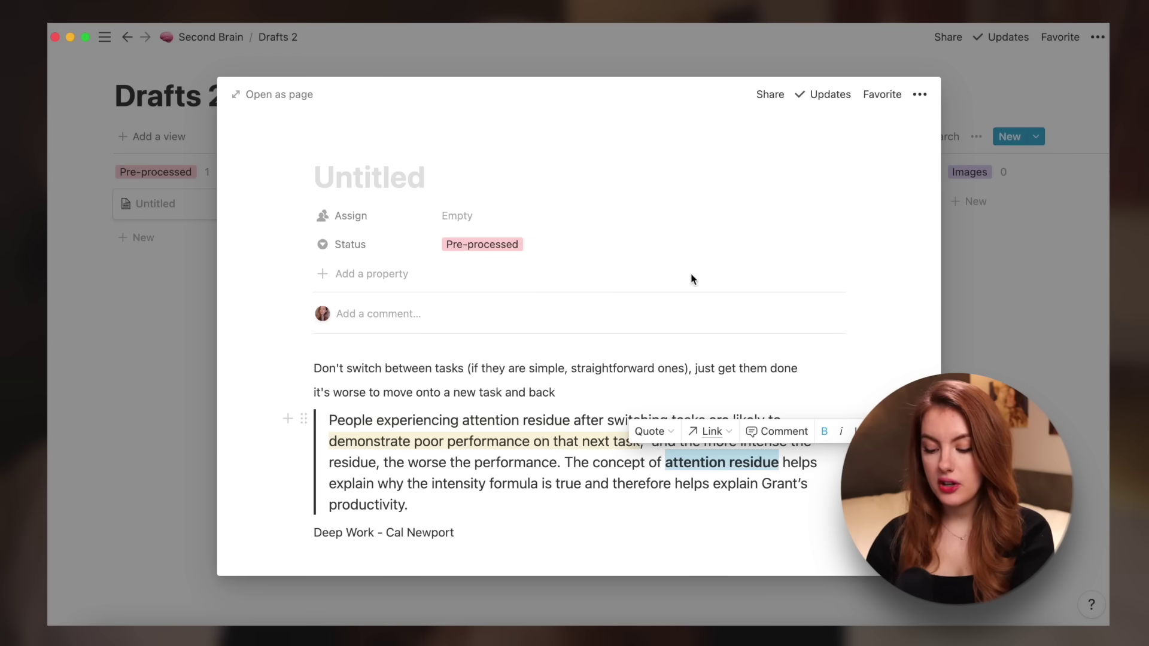
Step: Title the untitled note "Attention Residue"
click(600, 186)
text(Attention Resideu)
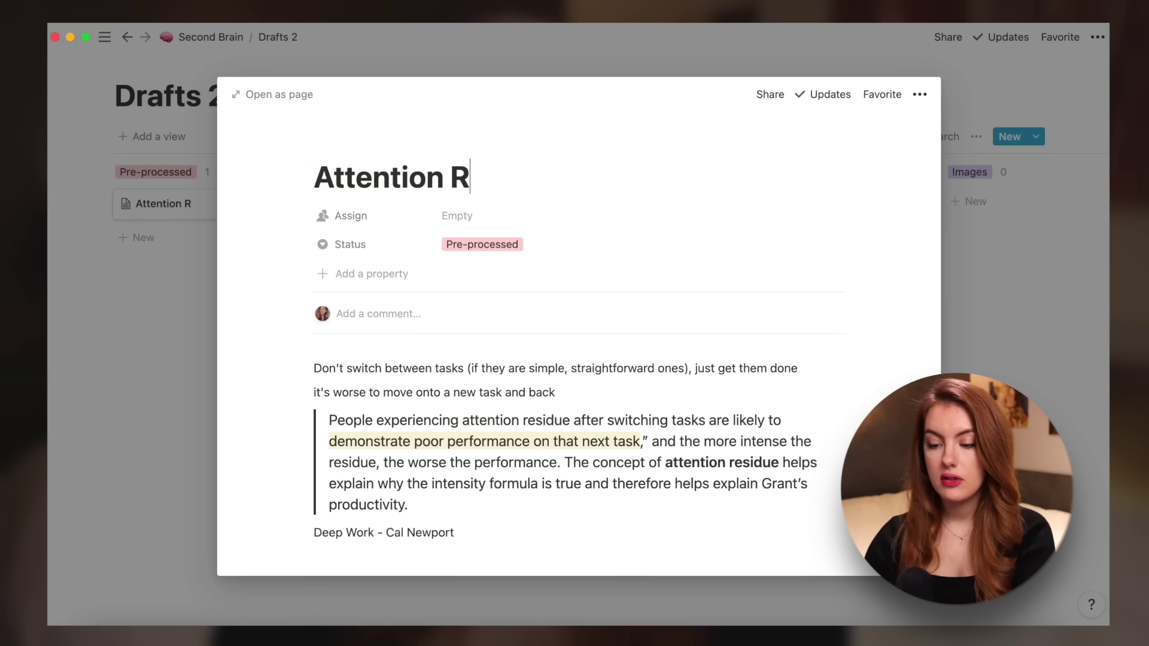
key(BackSpace)
key(BackSpace)
text(ue)
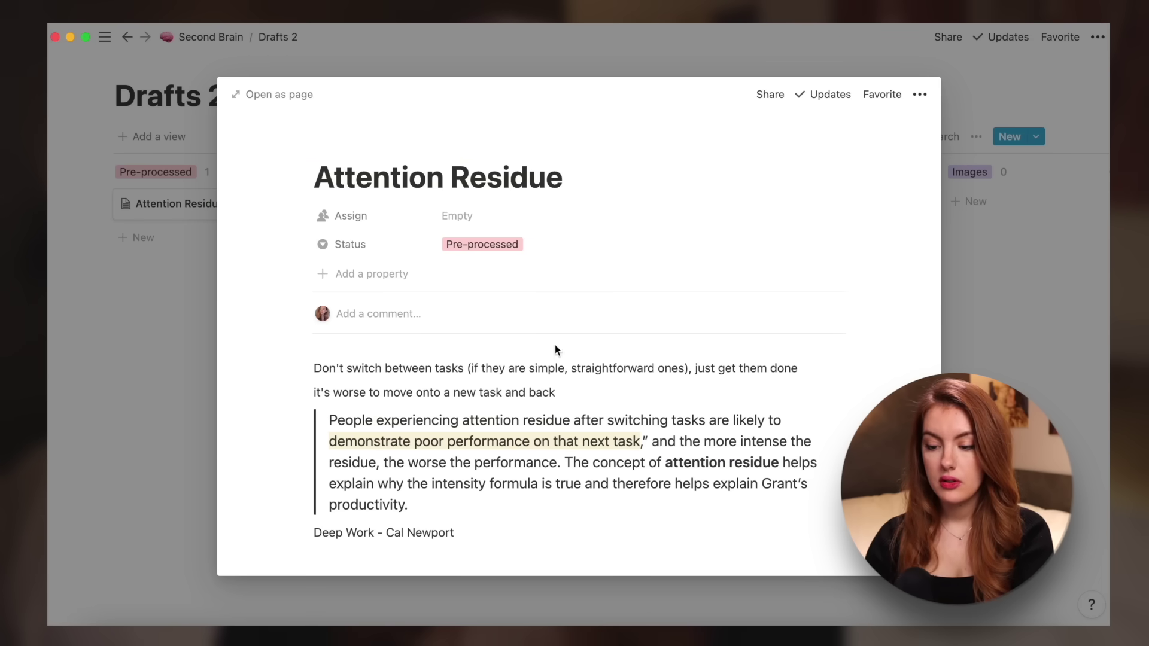
Step: Review the Attention Residue note's quote, source line and own-words summary, checking how its card looks on the board in between
scroll(555, 344, down, 1)
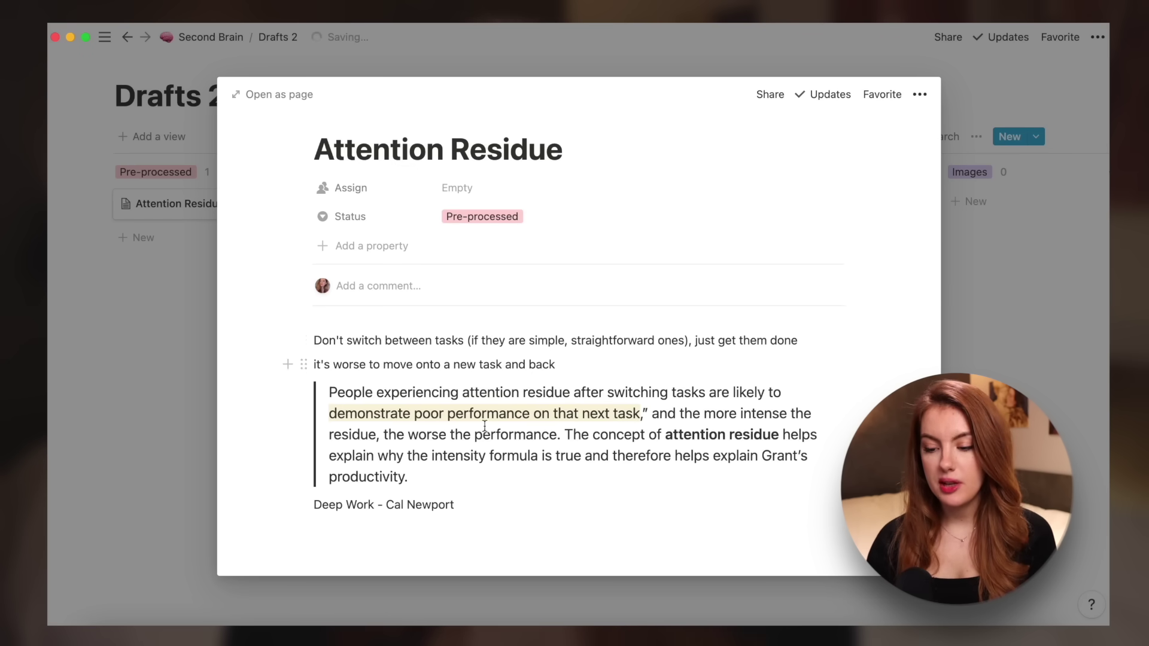
drag(409, 477, 317, 396)
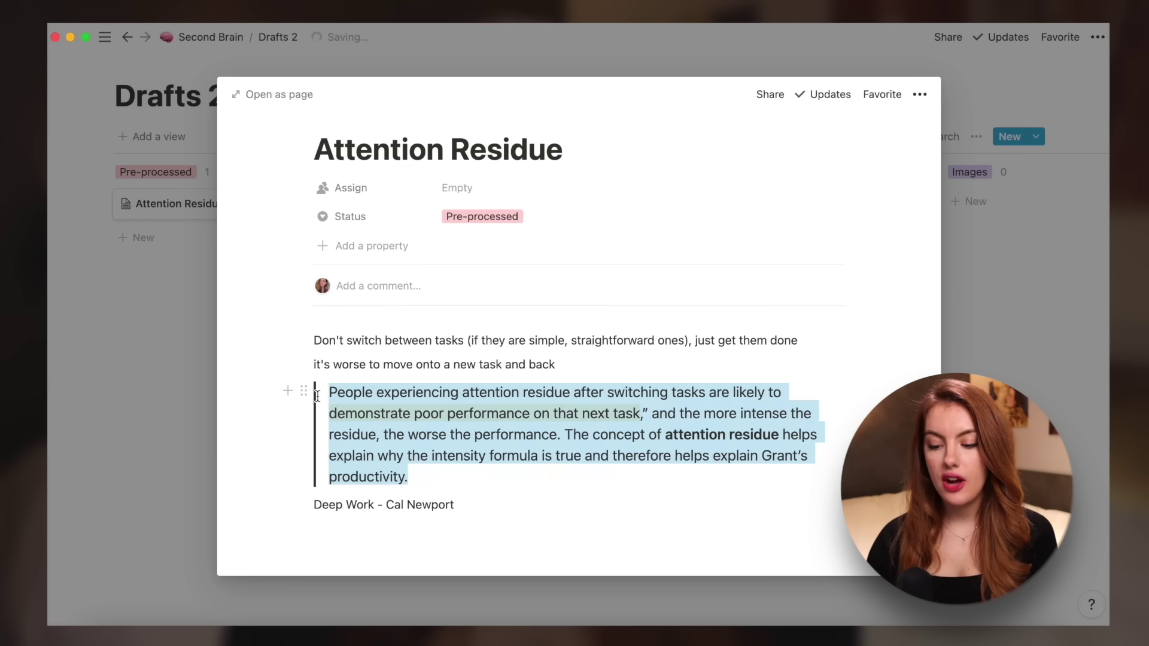
click(465, 485)
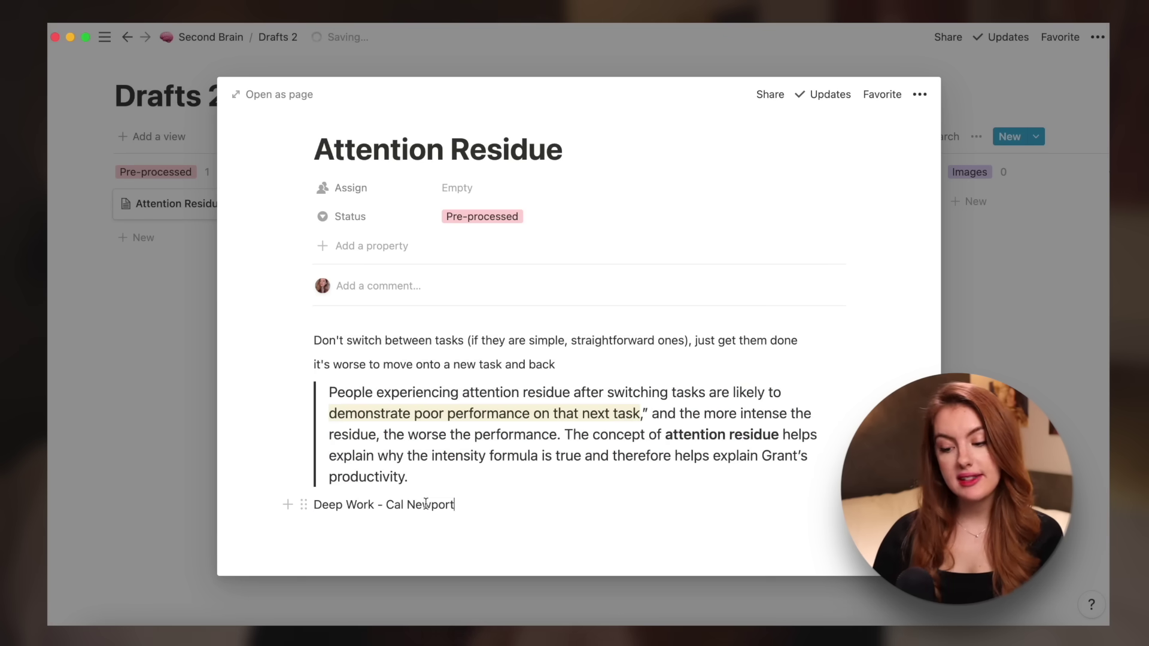
drag(465, 504, 320, 492)
drag(550, 365, 312, 332)
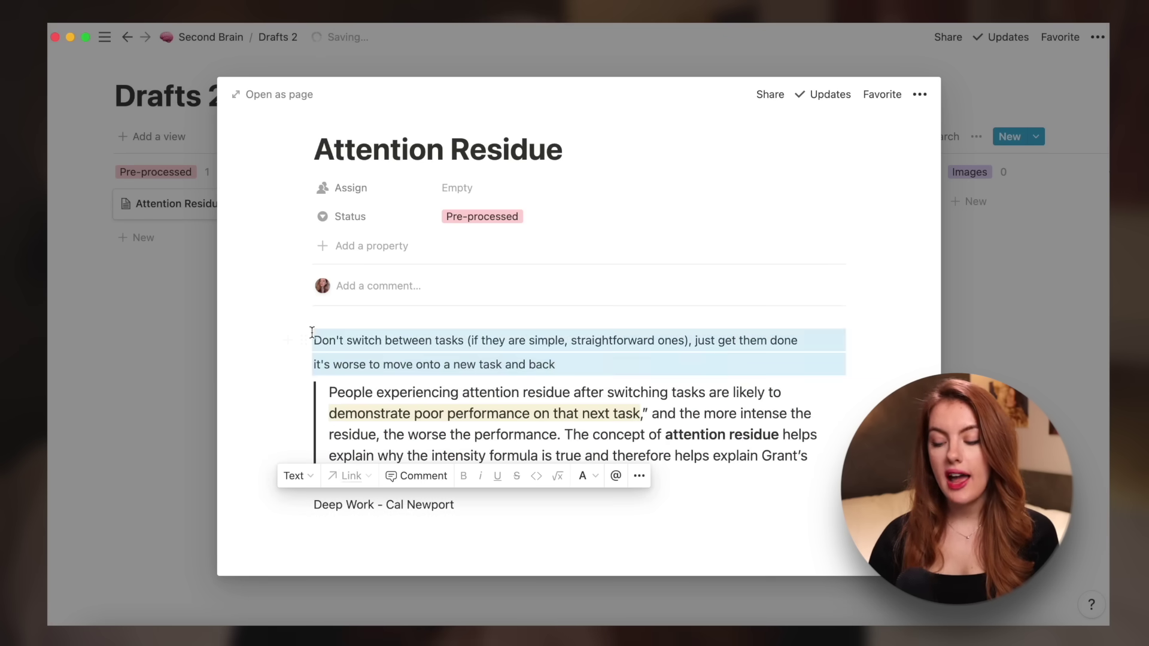
click(177, 309)
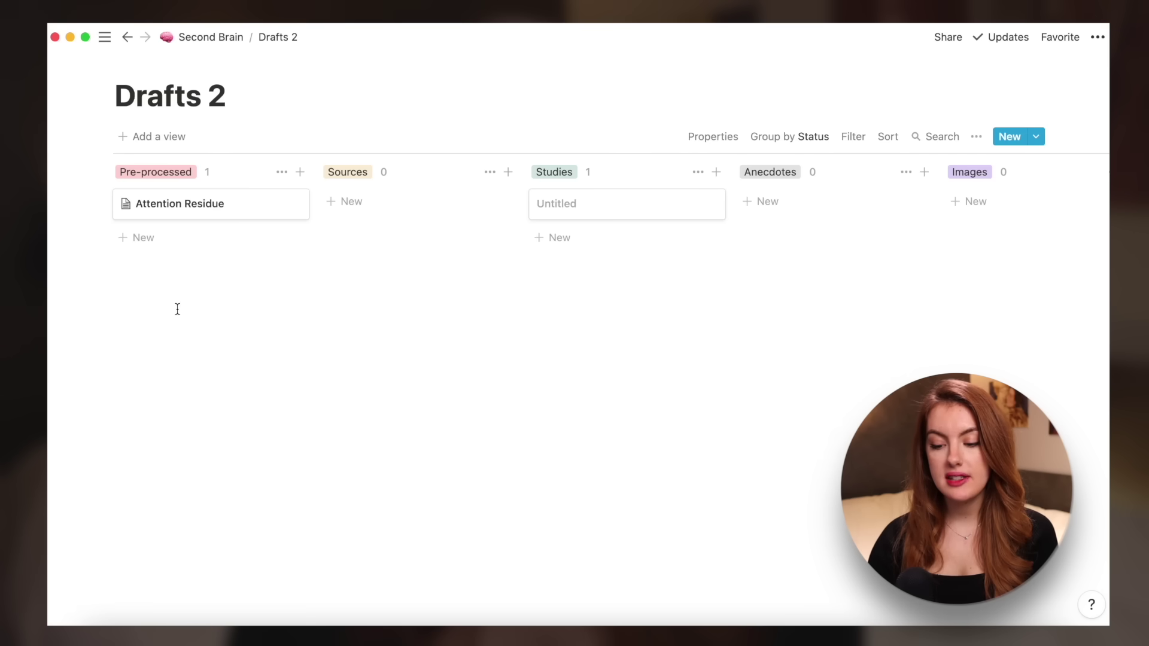
click(221, 218)
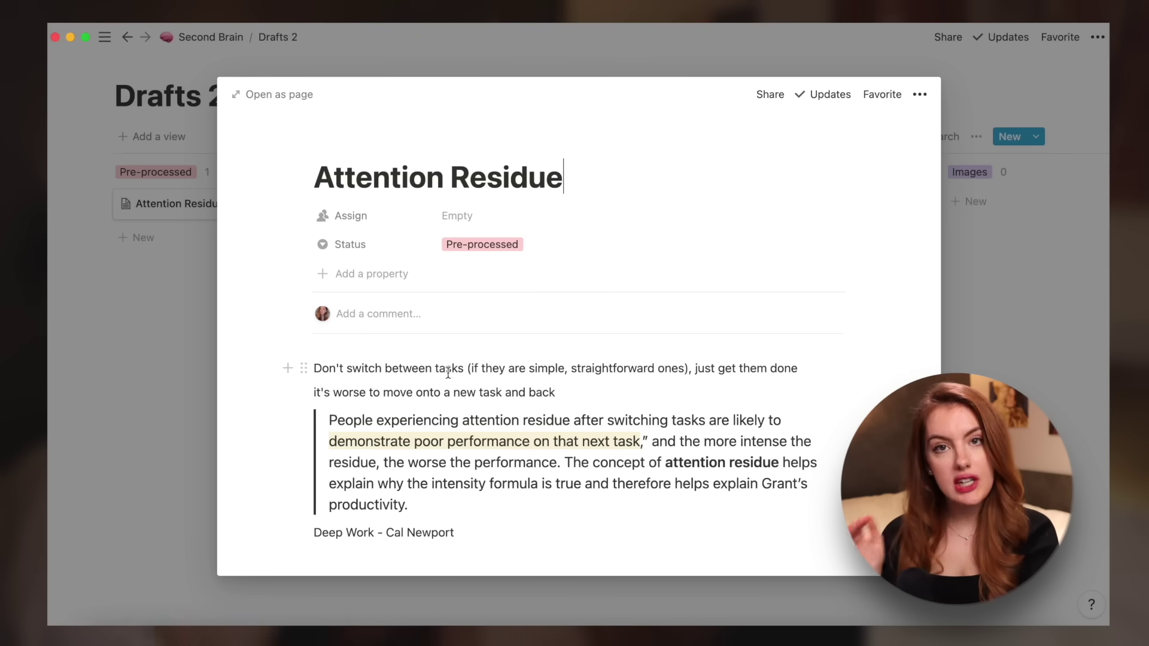
drag(472, 368, 302, 362)
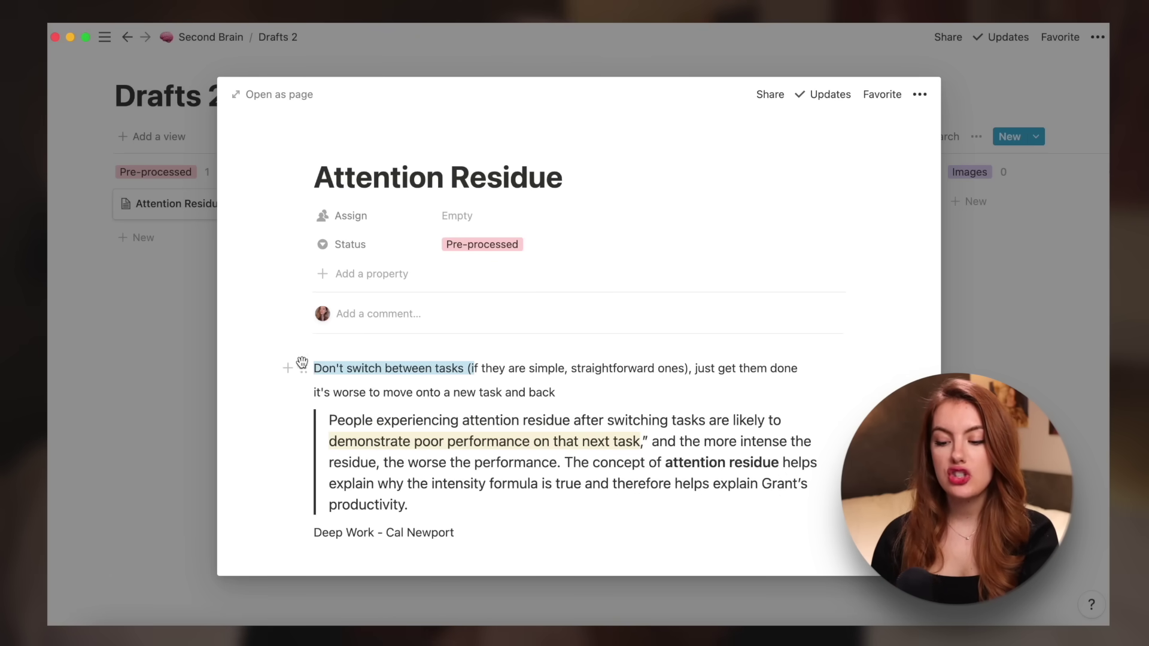
click(599, 495)
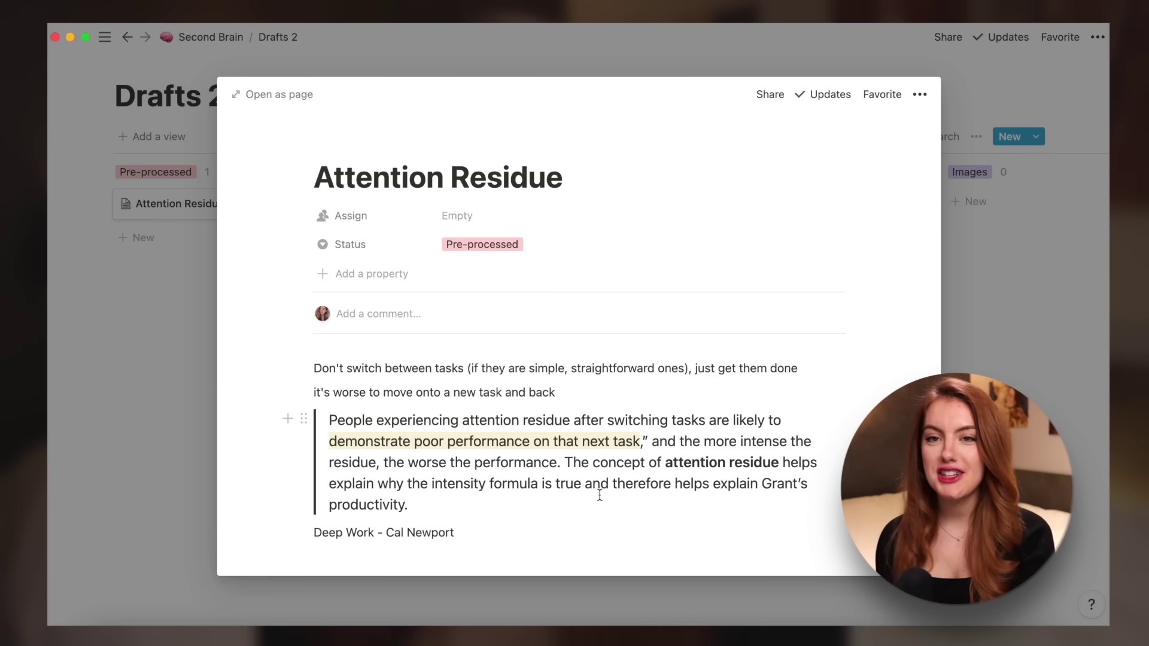
Step: Close the Attention Residue note and move its card from Pre-processed to the Sources column
click(195, 235)
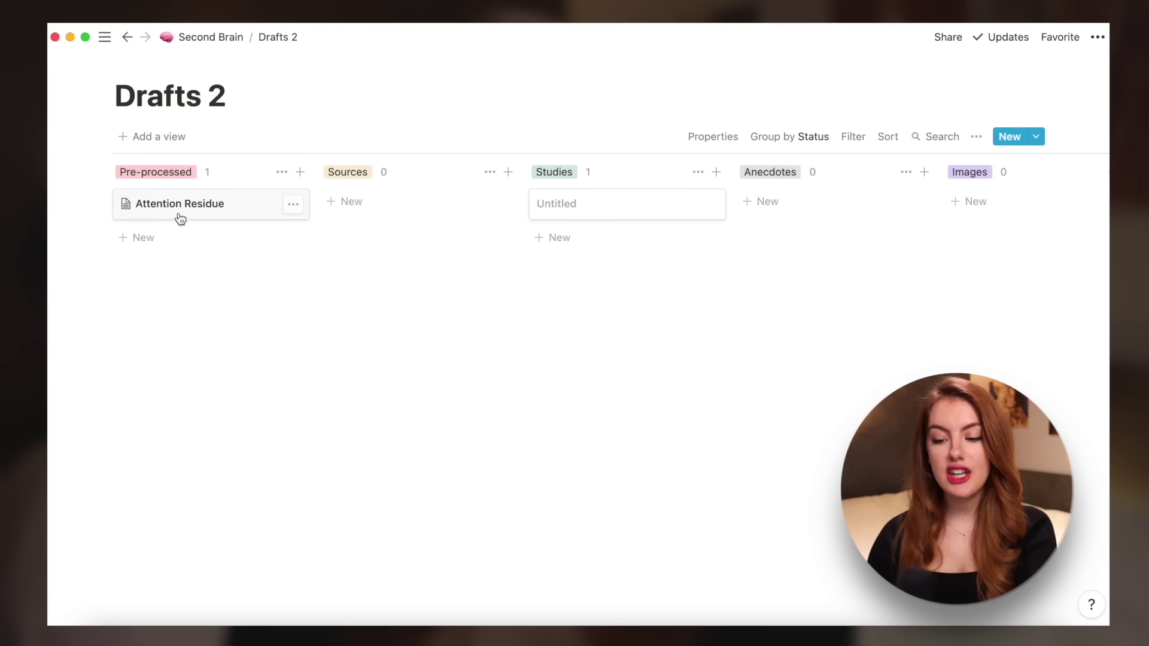
drag(264, 215, 356, 219)
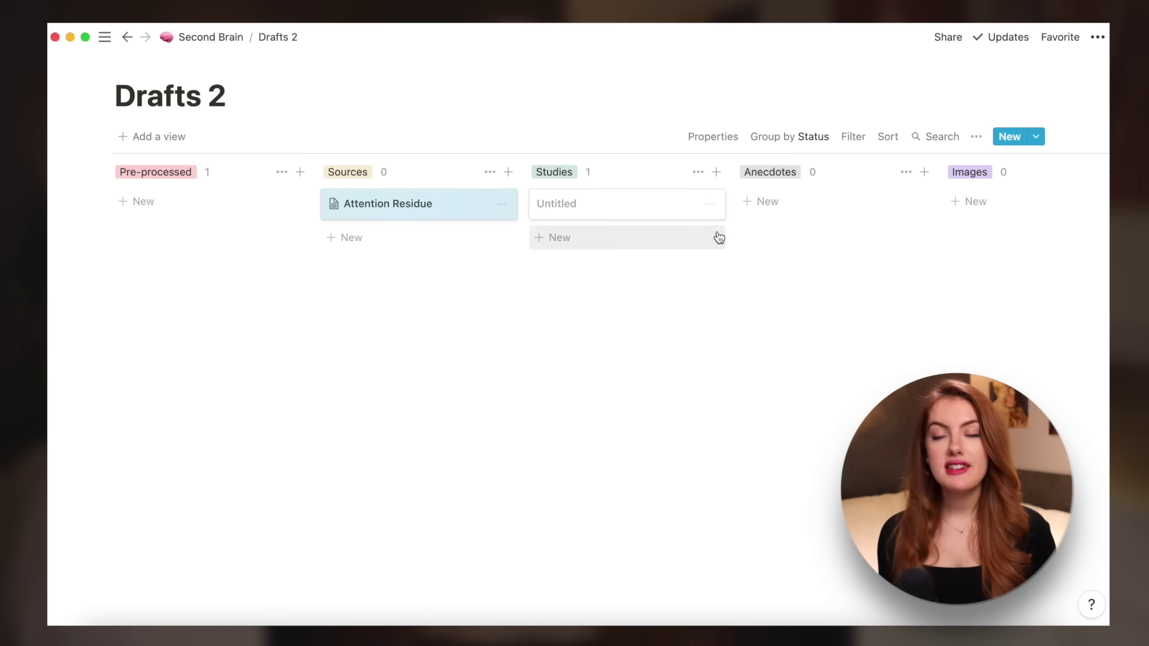
Step: Open the Drafts board in Second Brain and examine the properties and text of the note "It is the wound itself which later forces him to live on"
click(708, 204)
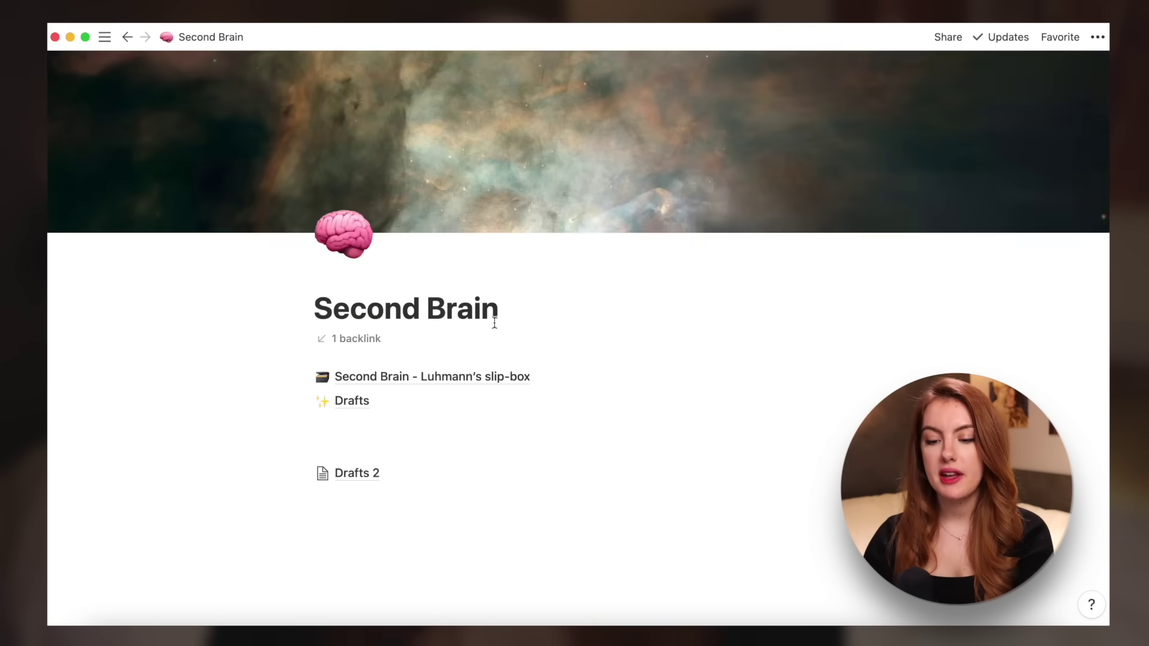
click(365, 403)
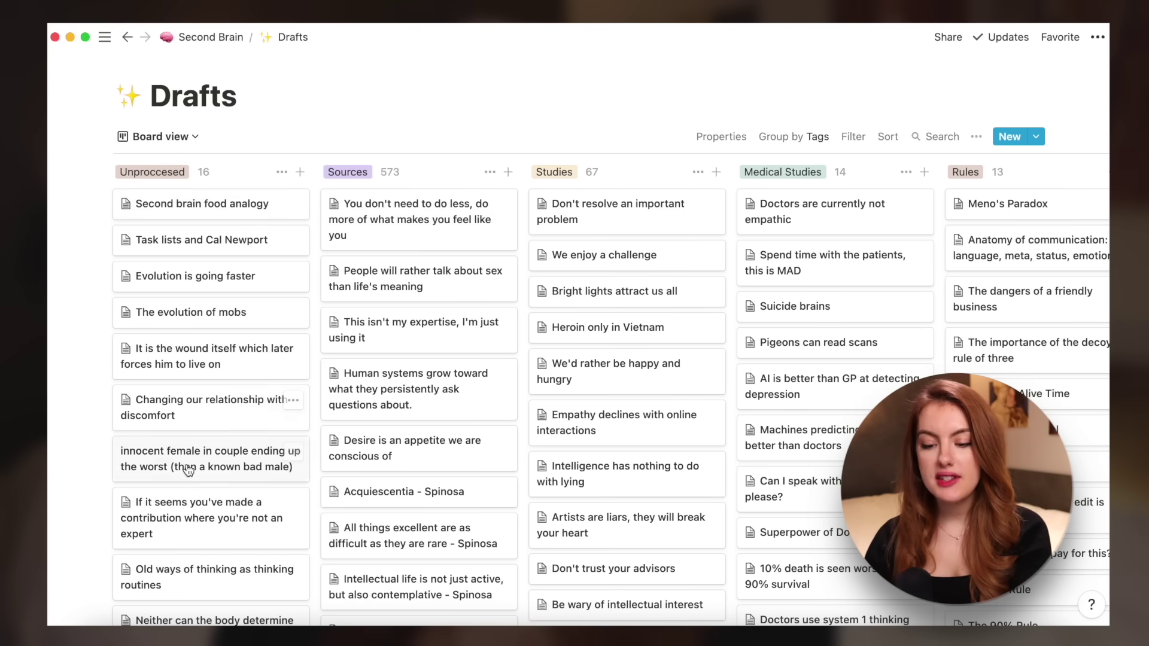
click(191, 362)
scroll(504, 417, down, 6)
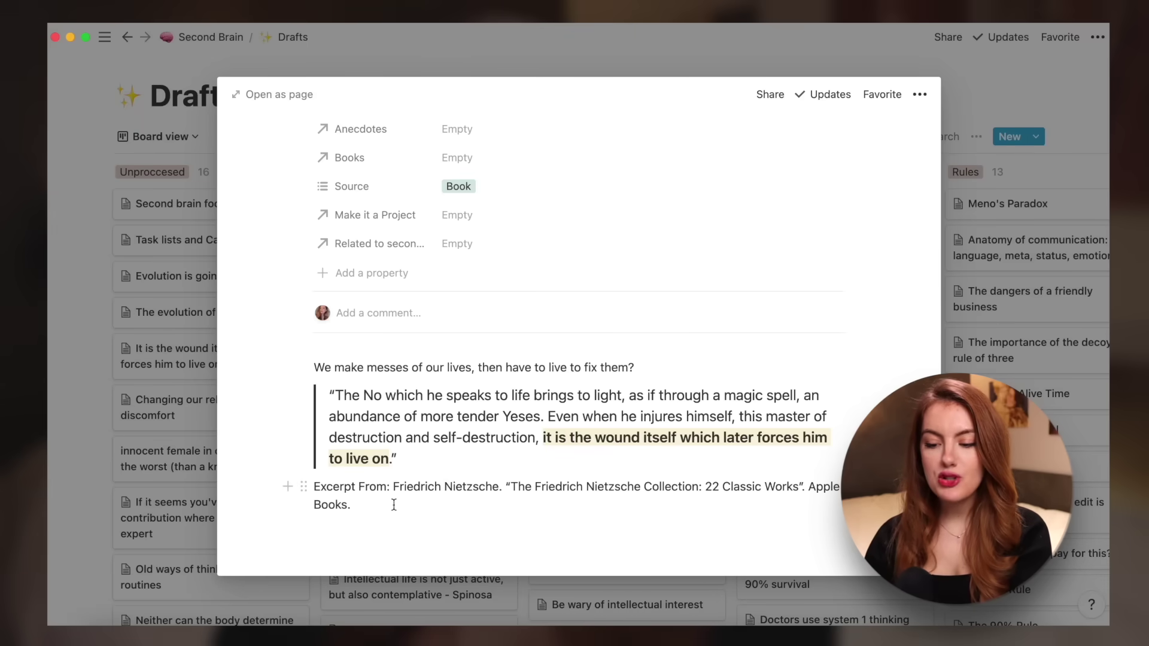
scroll(445, 346, up, 6)
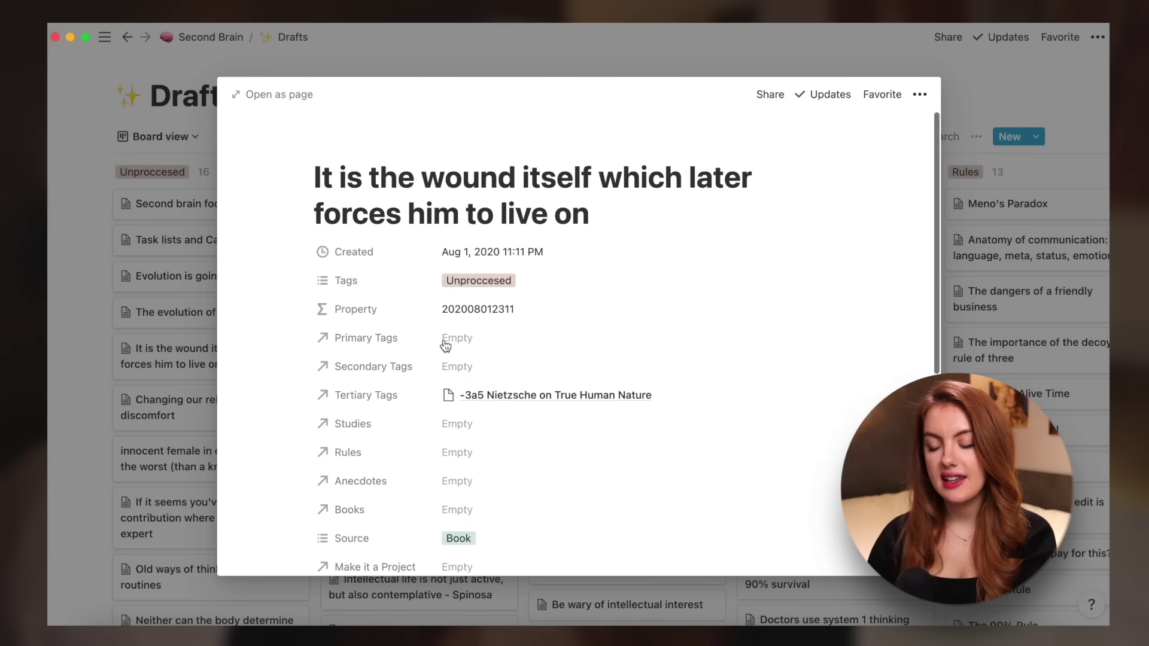
scroll(445, 345, down, 6)
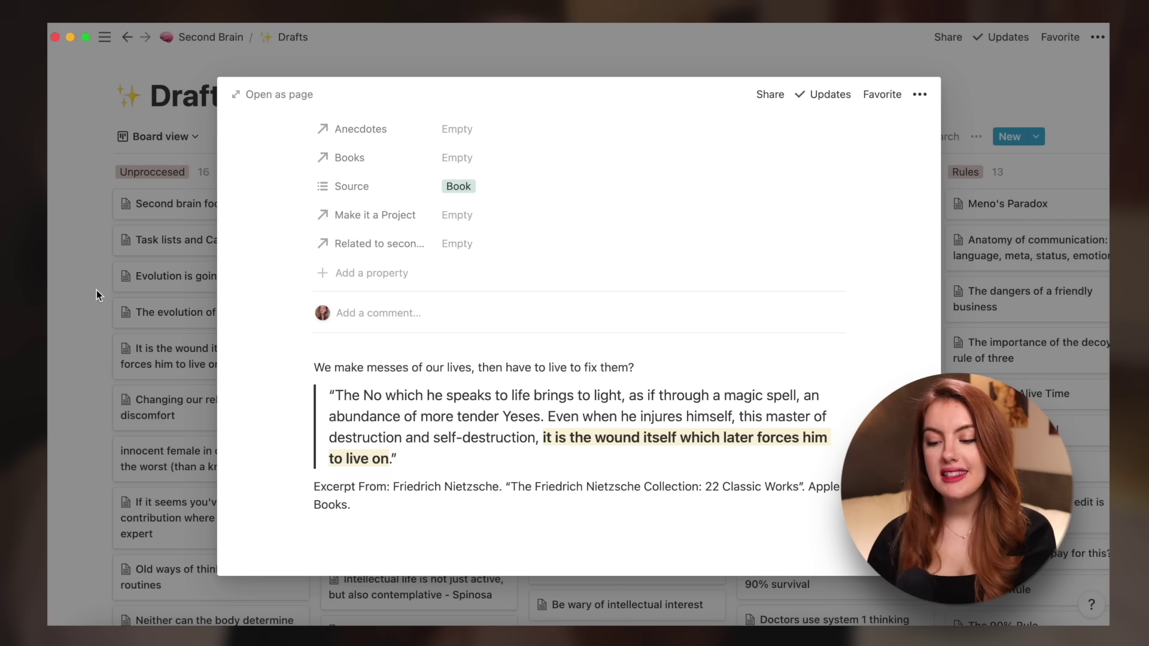
click(148, 293)
Step: Browse the note cards down the Unproccesed, Sources and Studies columns of the Drafts board
scroll(423, 390, down, 1)
scroll(423, 390, up, 1)
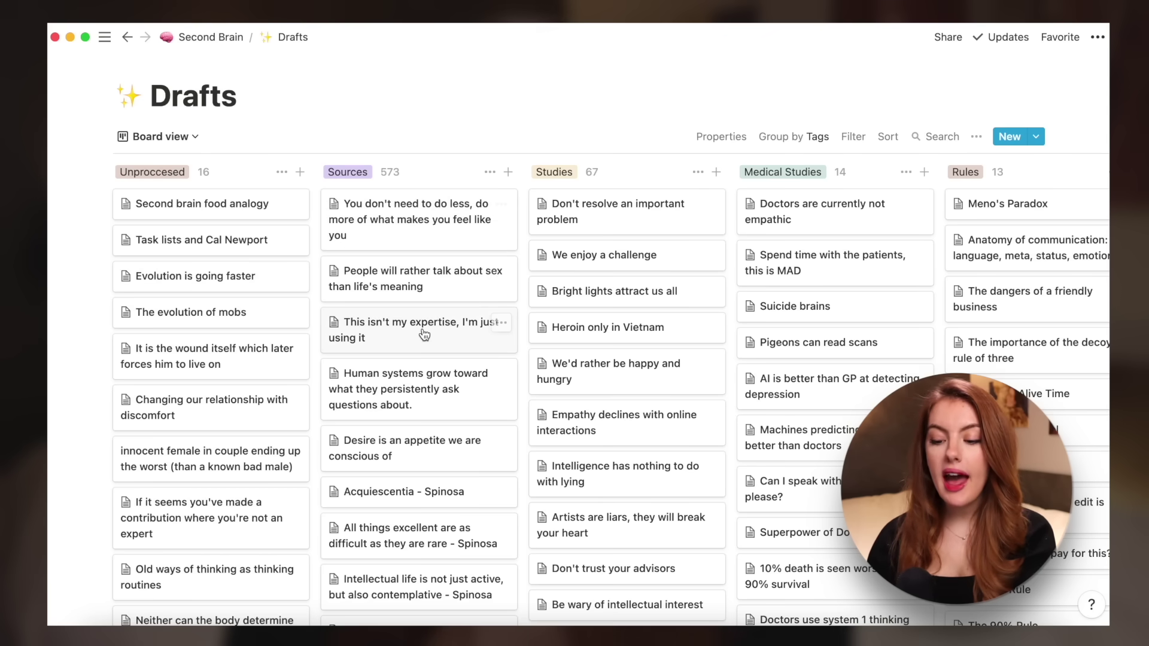
scroll(425, 334, down, 15)
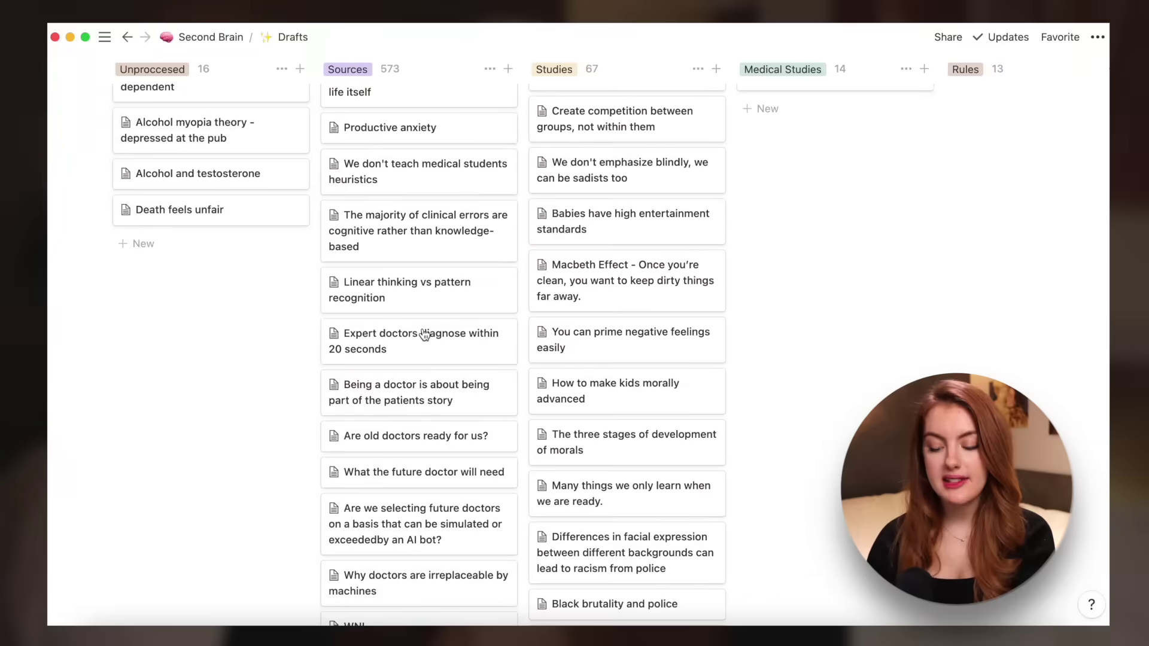
scroll(424, 334, down, 5)
scroll(424, 334, up, 10)
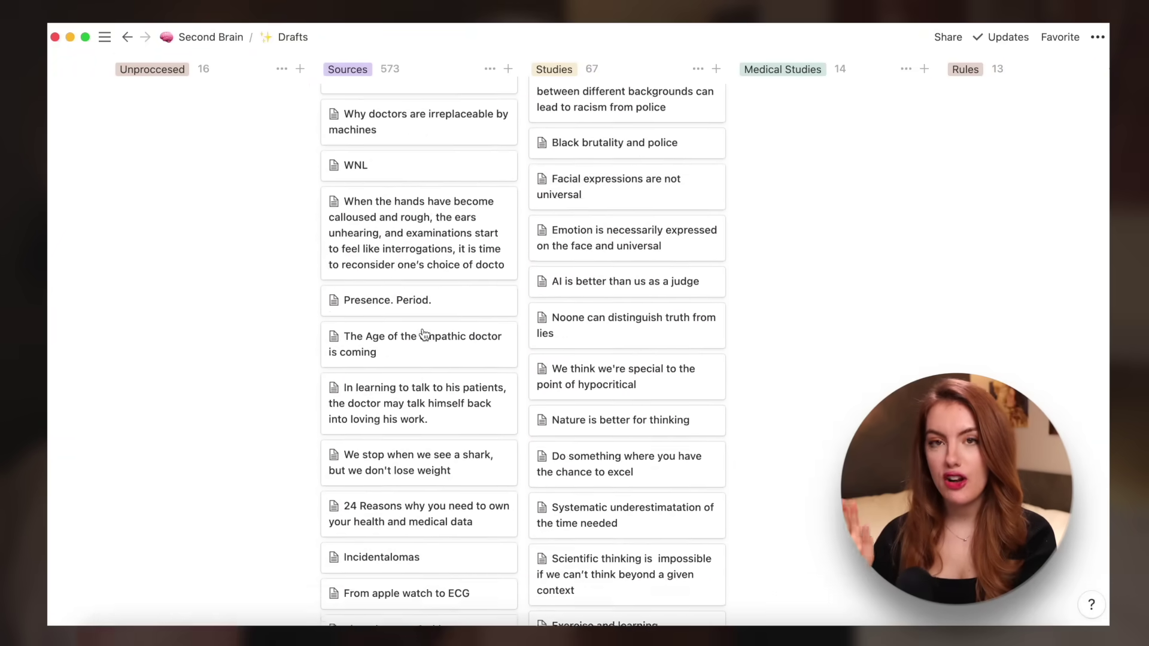
scroll(424, 334, up, 10)
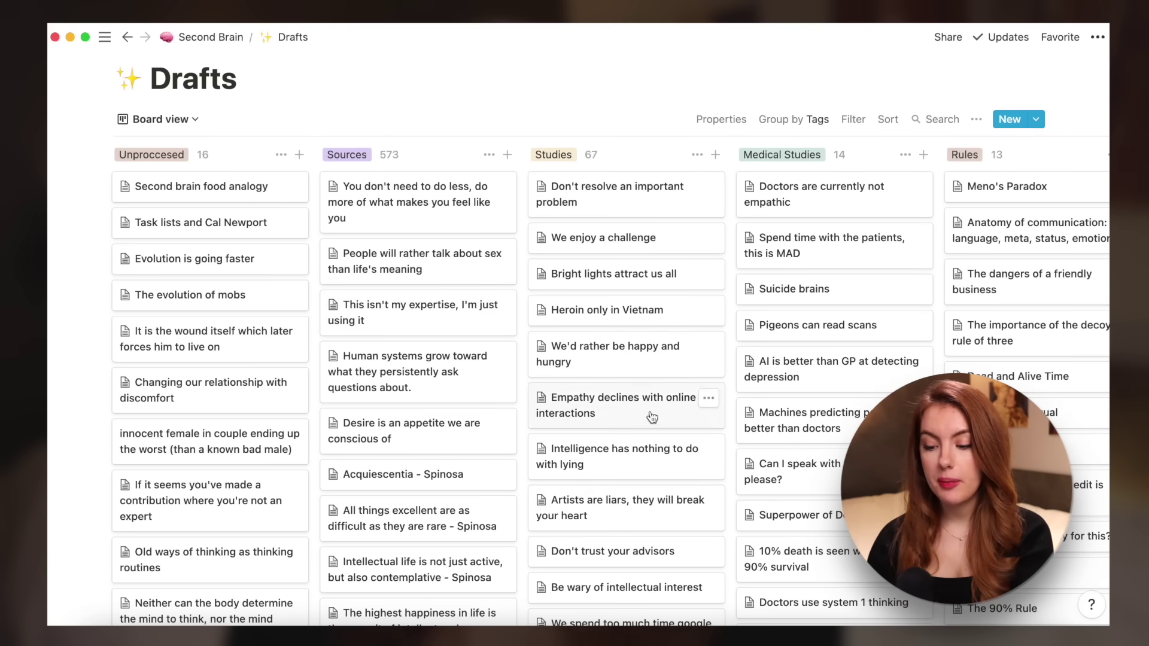
Step: Read the summary, quote and source of the "Heroin only in Vietnam" note in the Studies column
click(651, 316)
scroll(650, 387, down, 6)
scroll(651, 388, down, 3)
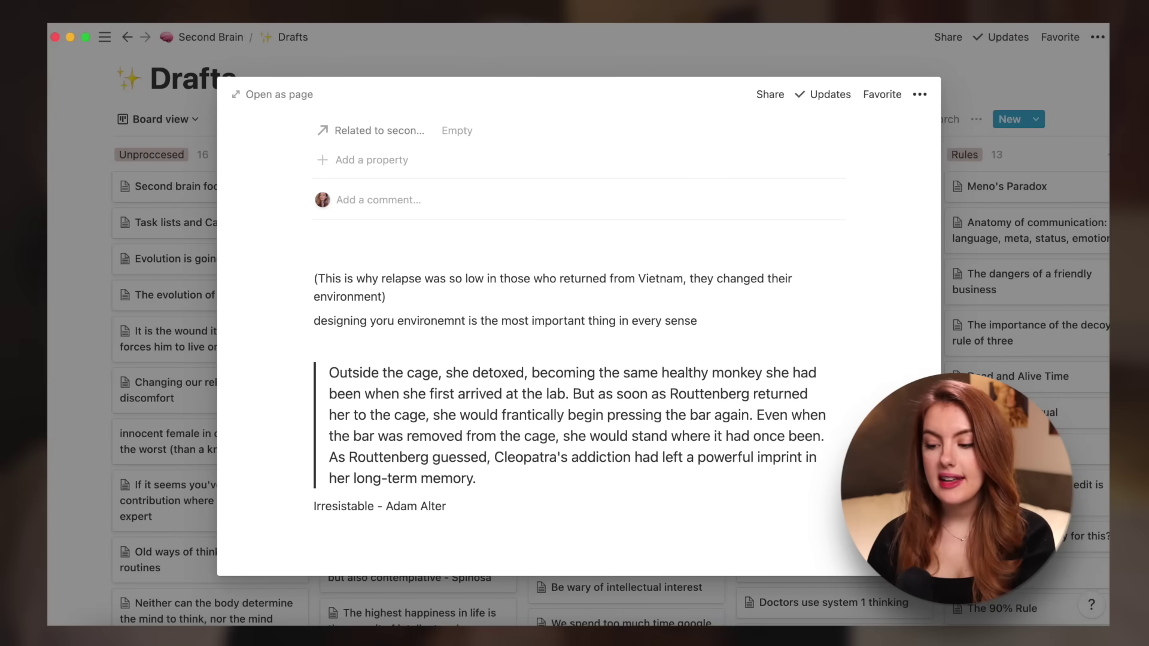
key(Escape)
Step: Browse the Medical Studies, Rules and Articles columns of the Drafts board
scroll(770, 496, right, 3)
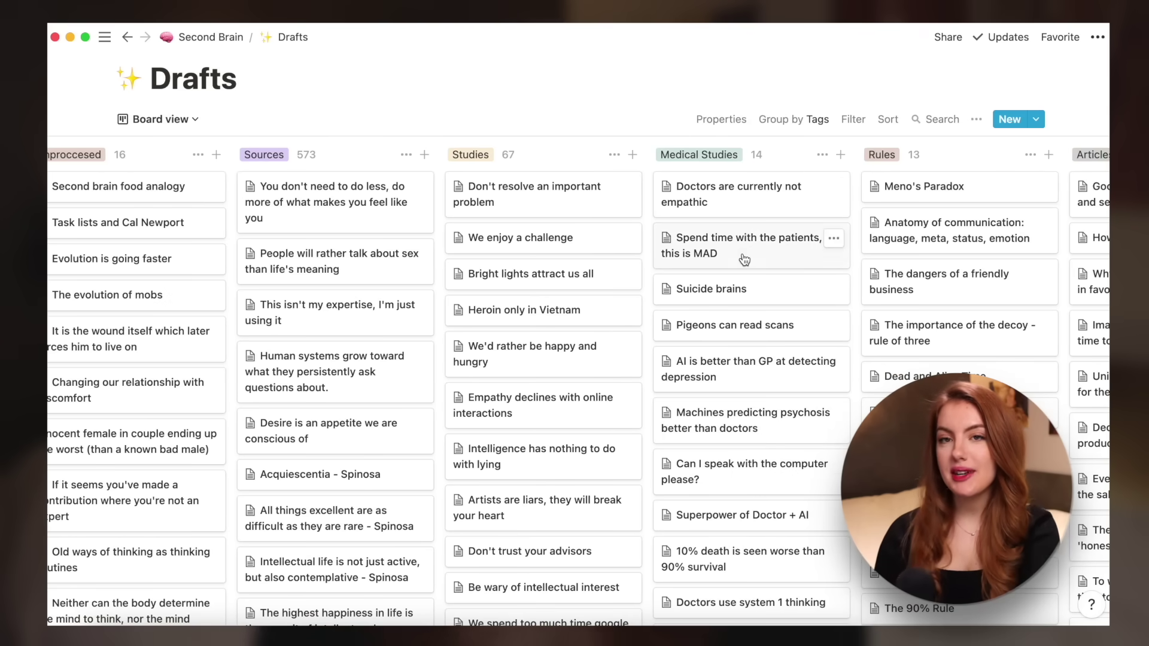
scroll(749, 303, right, 1)
scroll(749, 304, right, 6)
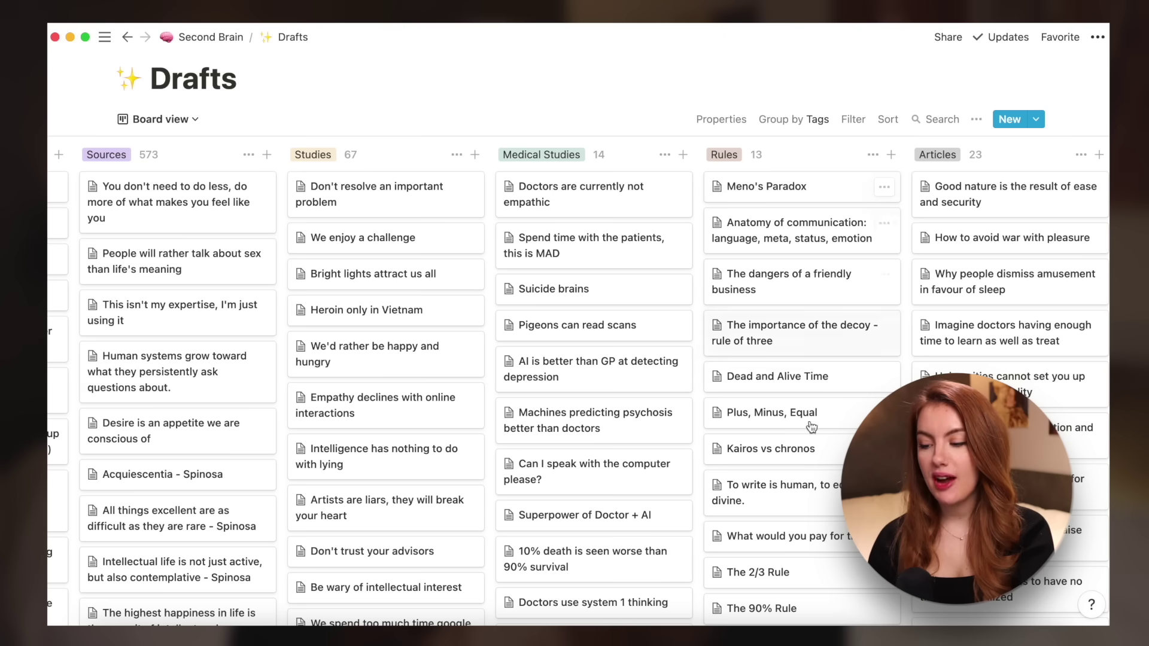
Step: Browse the note cards in the Articles, Courses and Literature I love columns of the Drafts board
scroll(807, 412, right, 8)
scroll(956, 268, right, 6)
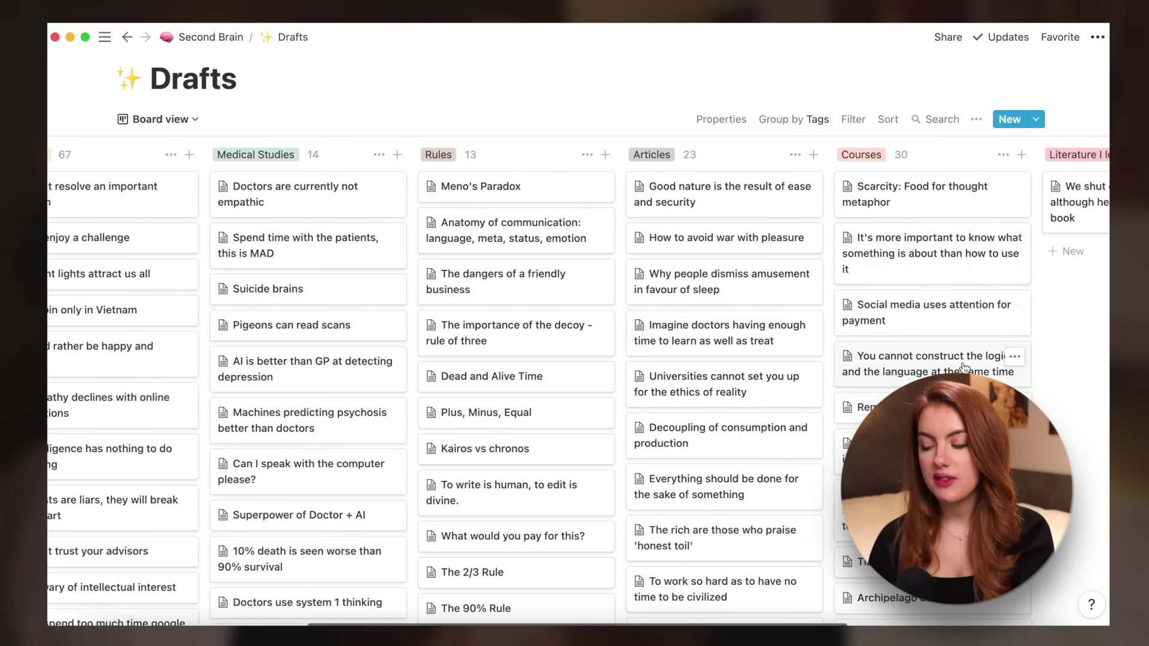
scroll(956, 268, right, 4)
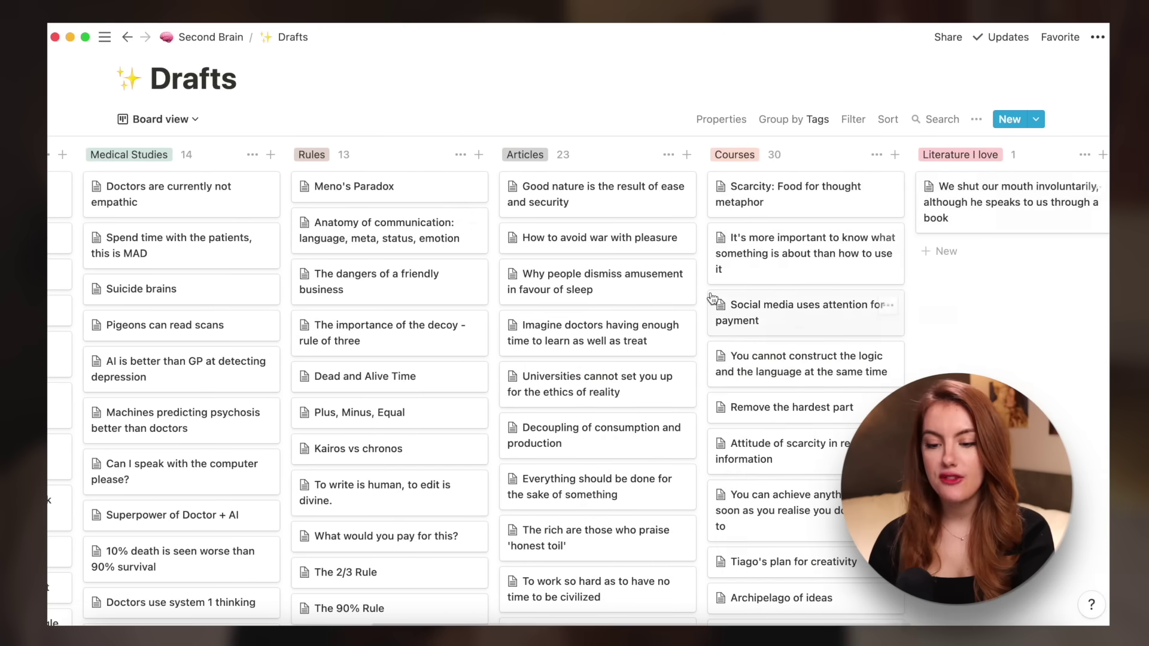
scroll(715, 300, left, 20)
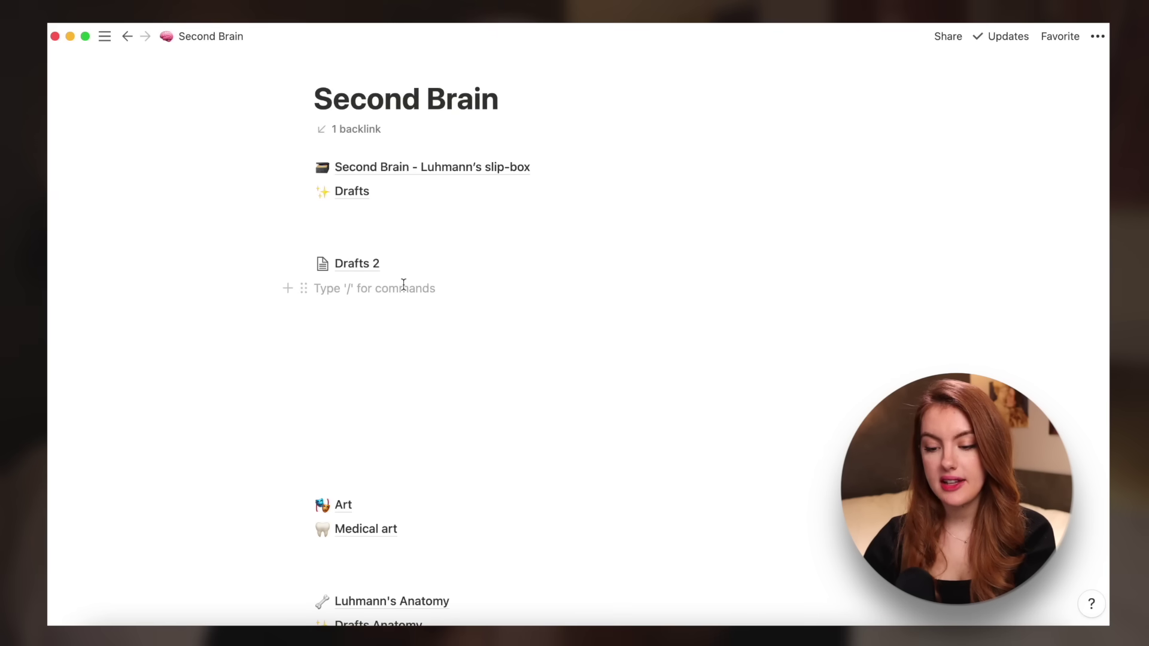
Step: Create a sub-page titled "Slip Box" below Drafts 2 on the Second Brain page and make it a table database
text(/page)
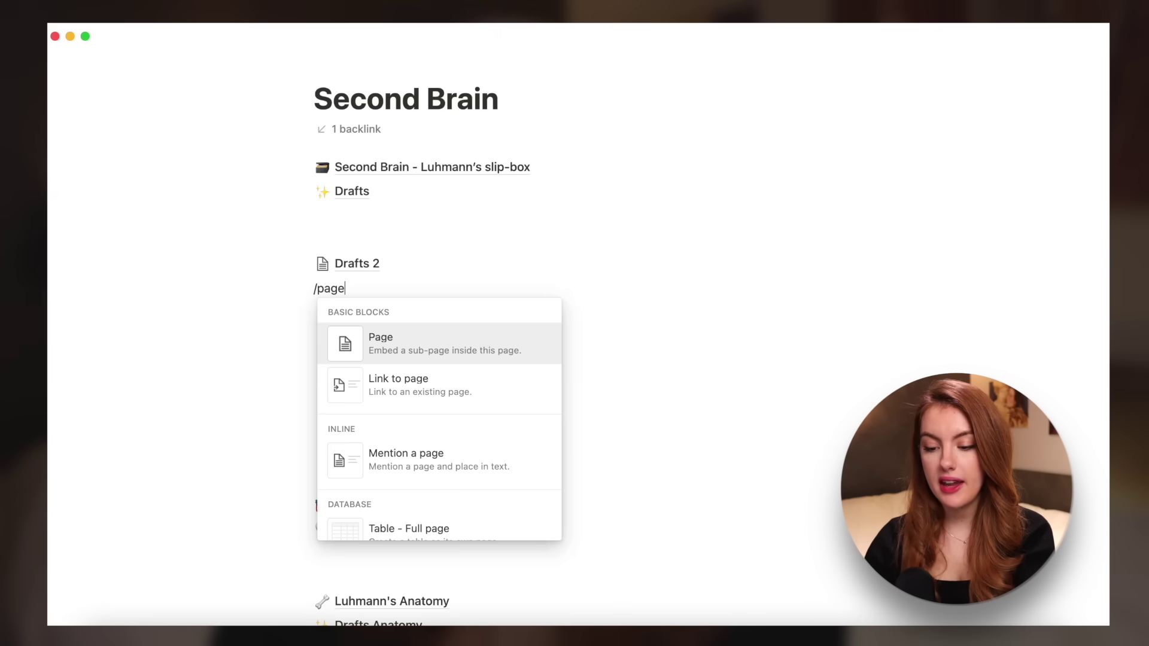
key(Return)
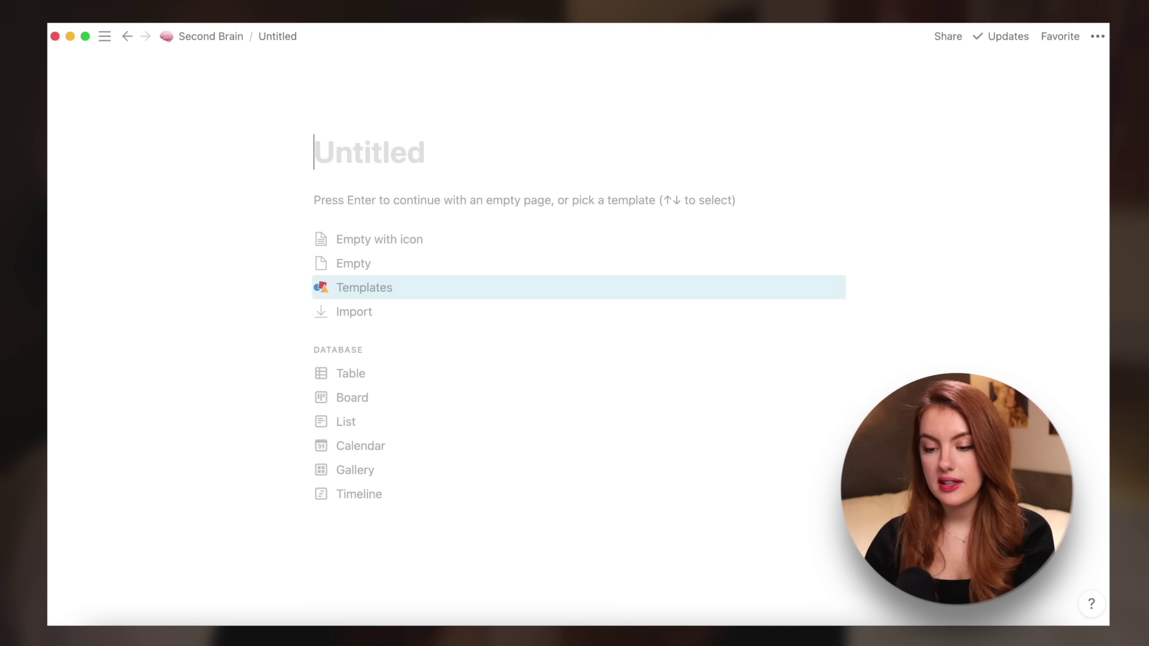
text(Slip Box)
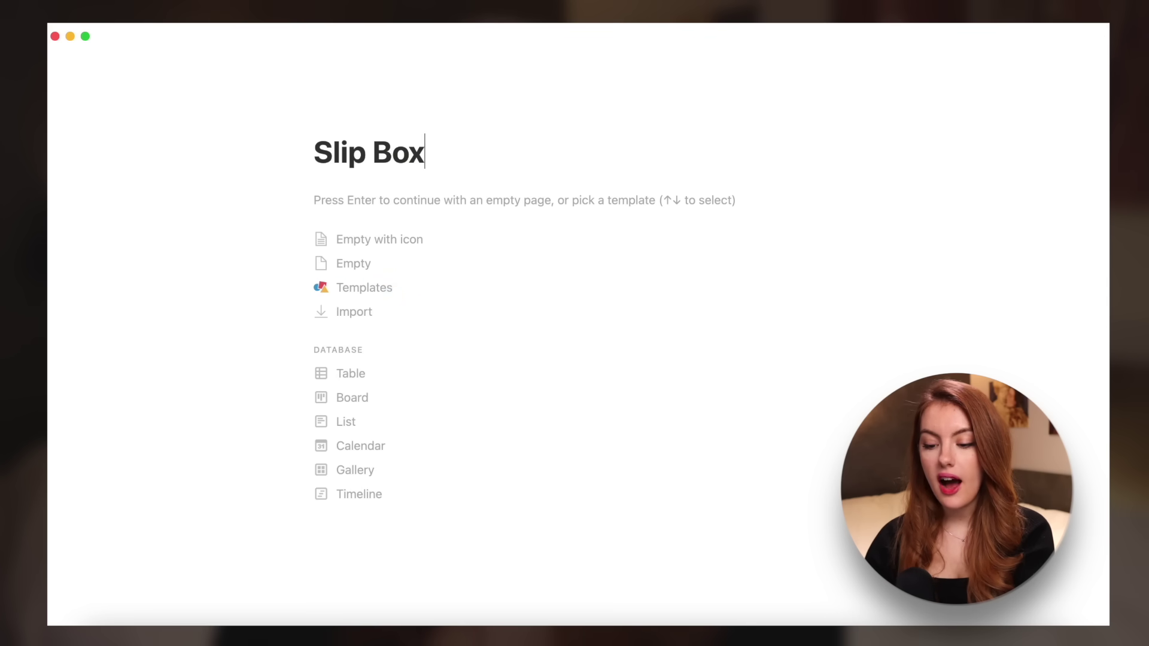
click(395, 383)
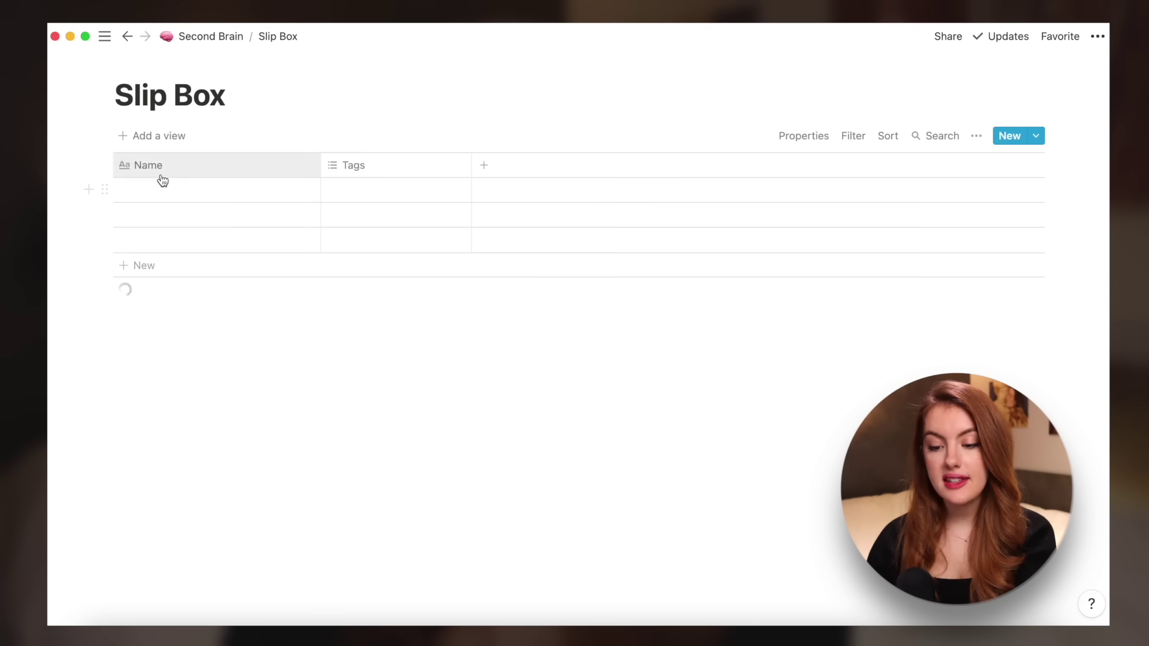
Step: Add a relation property to the Slip Box table that links it to the Drafts 2 database
click(289, 191)
click(362, 250)
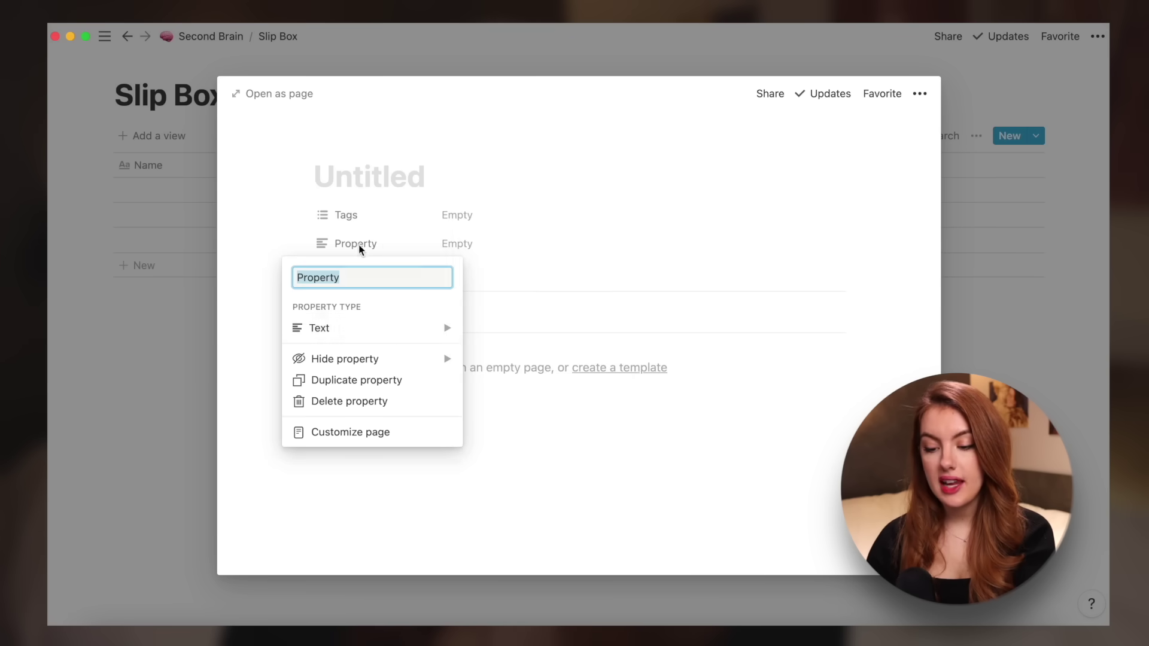
mouse_move(452, 331)
scroll(519, 403, down, 2)
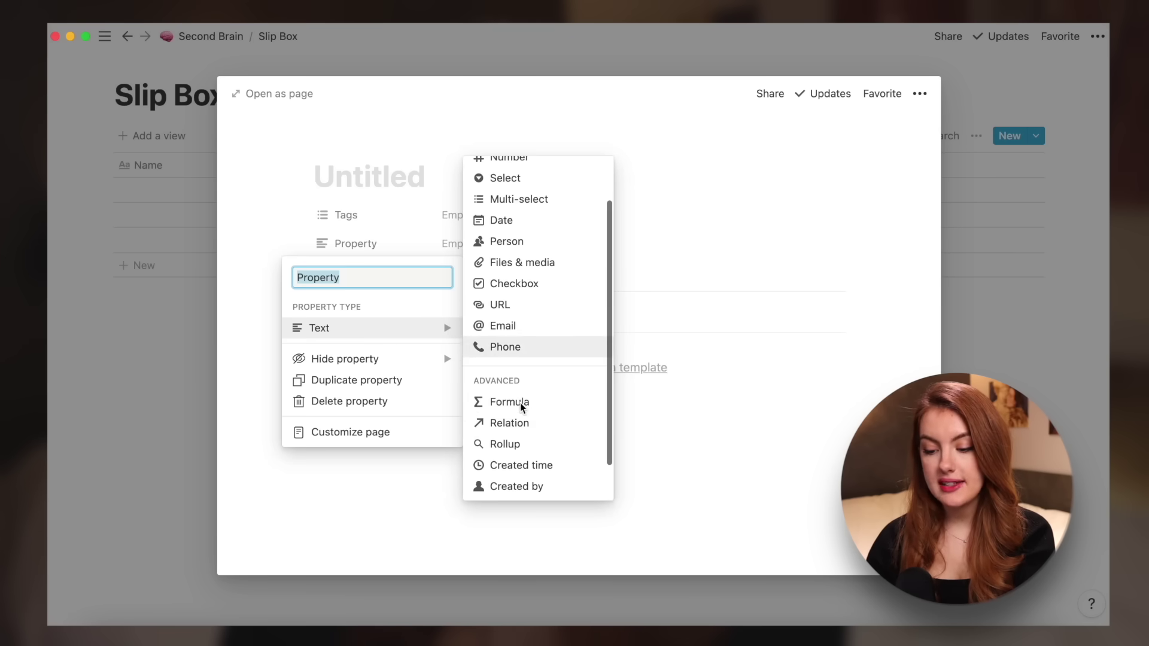
click(509, 423)
click(543, 329)
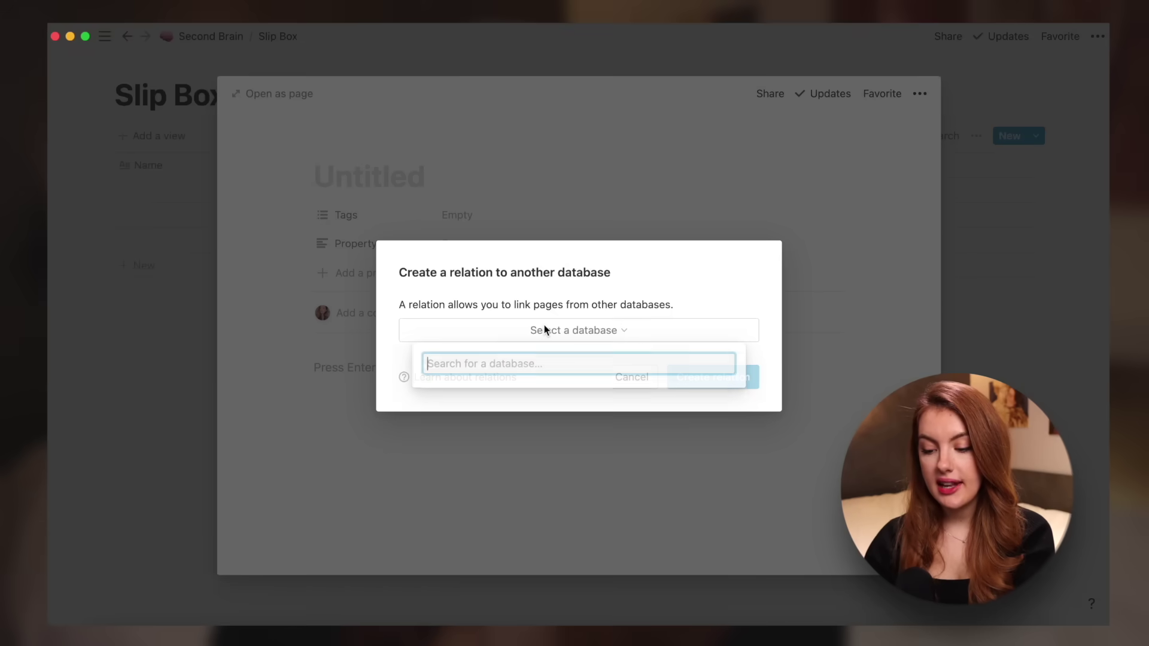
text(rafts)
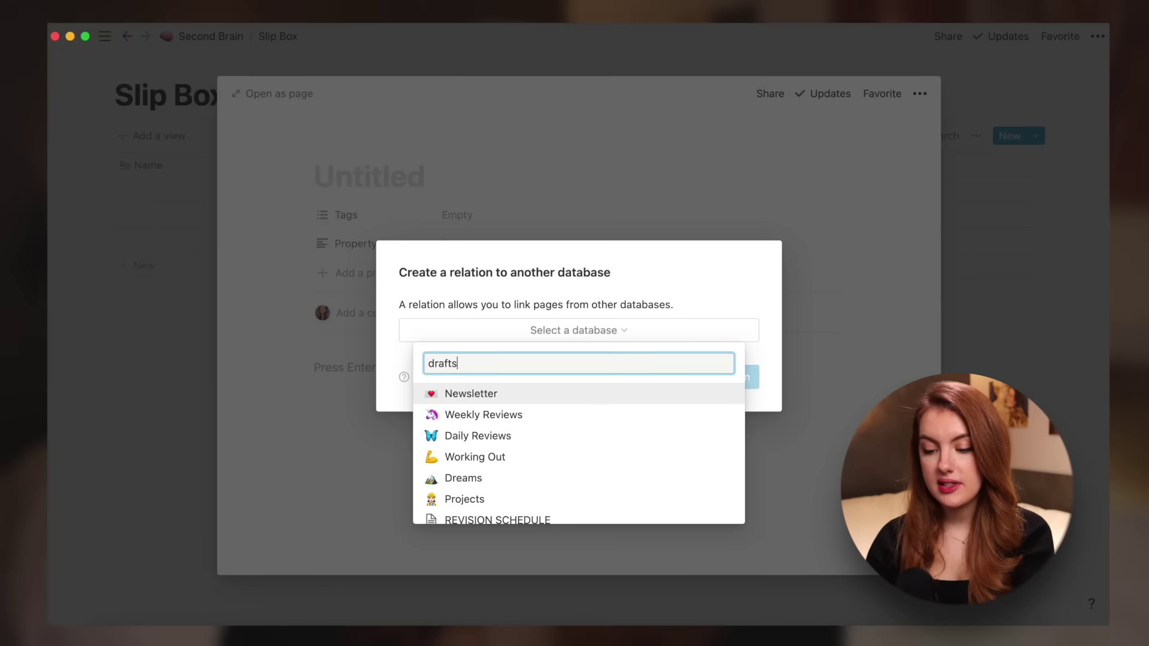
text( 2)
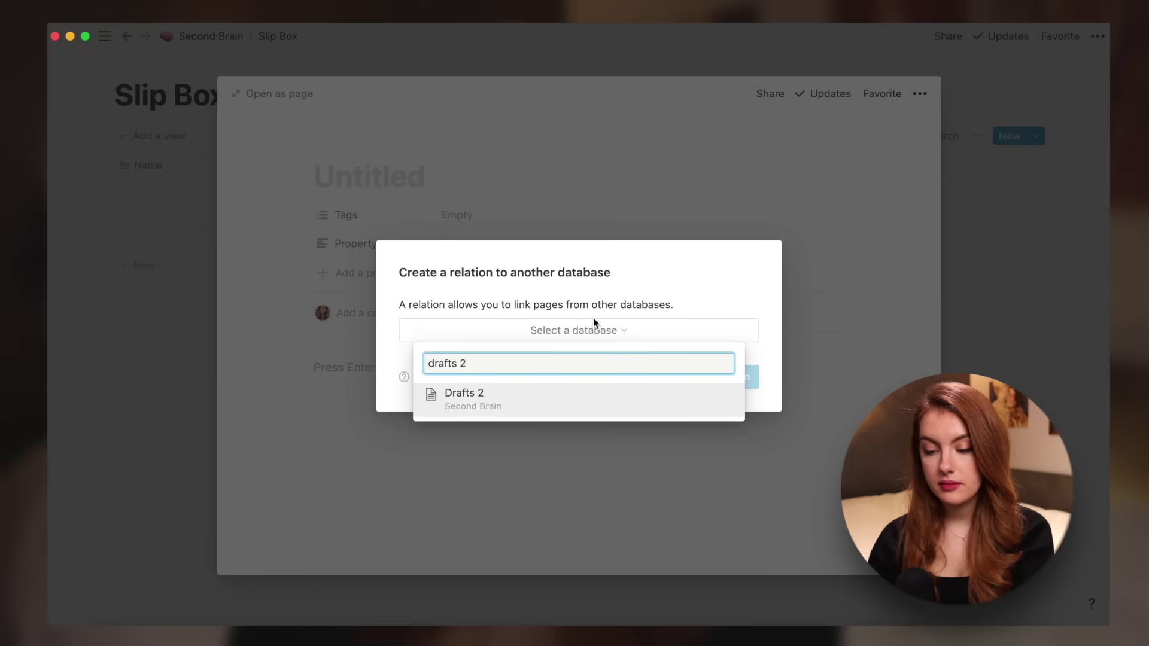
click(543, 396)
click(723, 383)
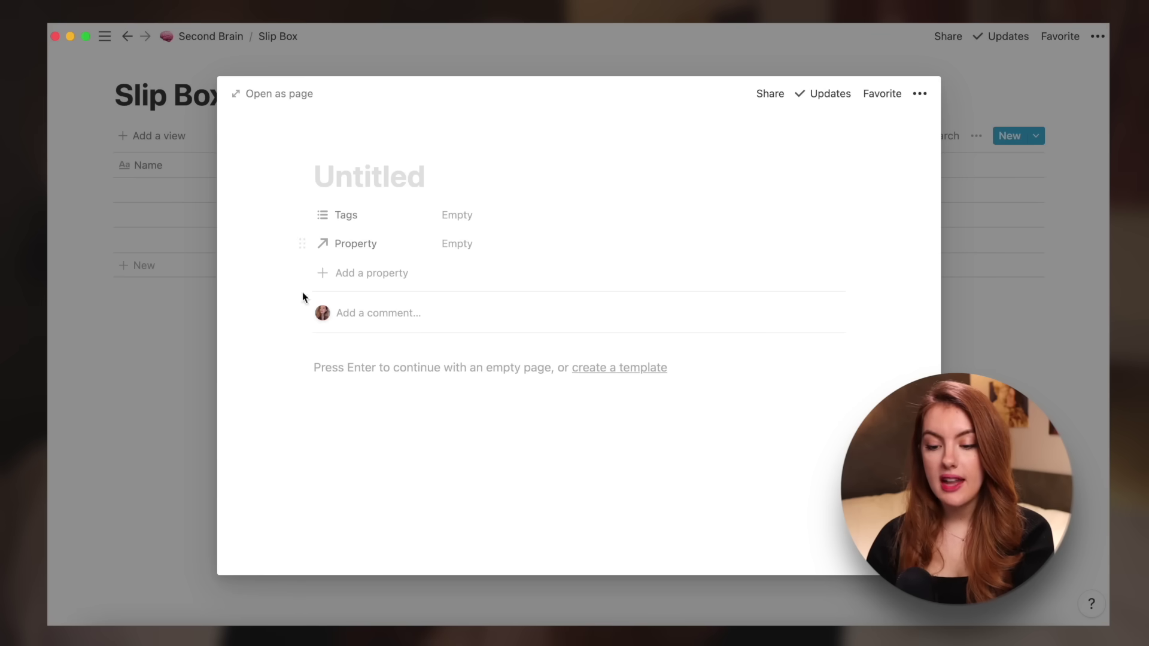
click(154, 305)
Step: Fill the first Slip Box row with "Productivity" under Tags and "Getting Tasks Done Effectively" as its name
click(180, 195)
text(Wo)
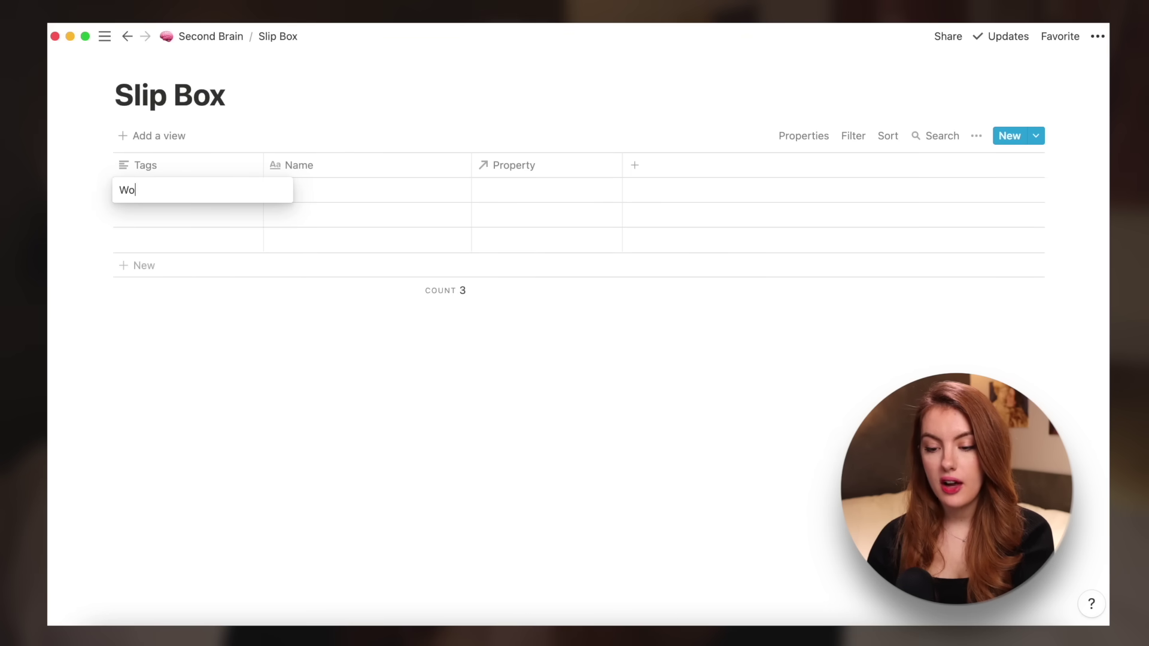
text(Productivity)
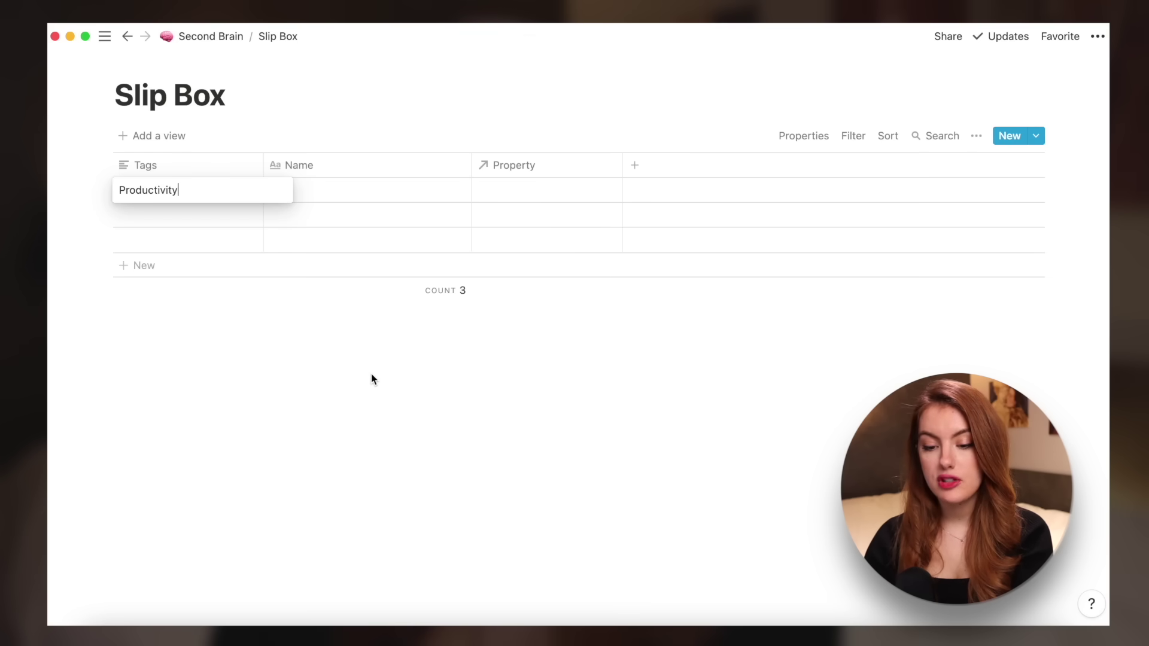
key(Return)
click(354, 195)
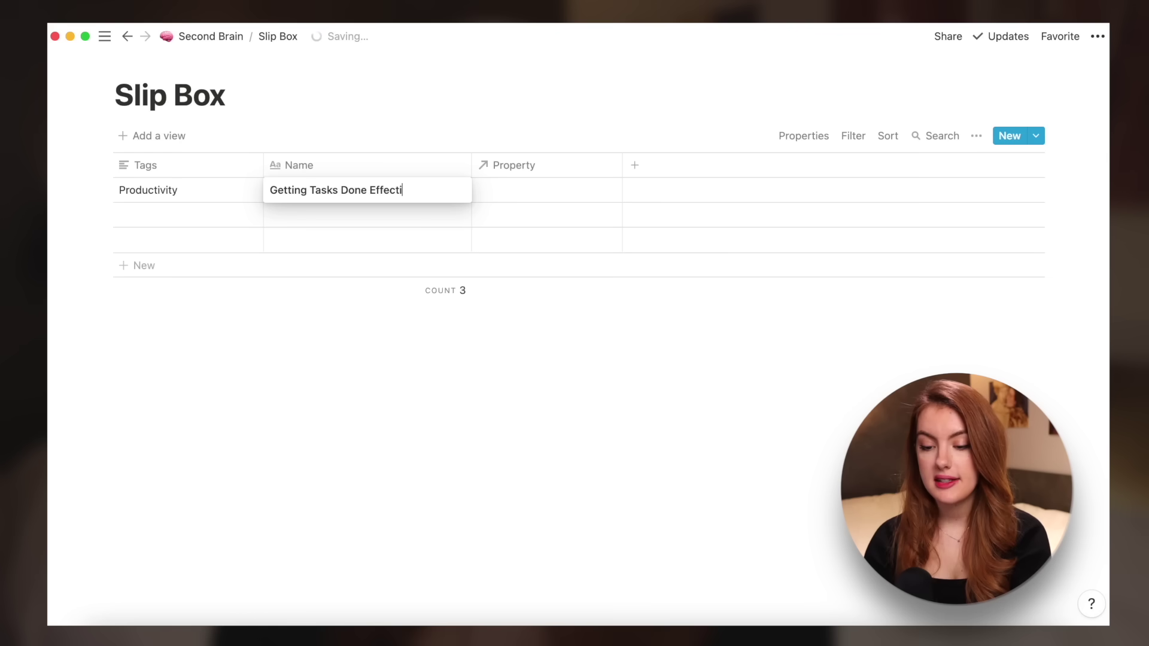
key(Escape)
Step: Link the Attention Residue note to the "Getting Tasks Done Effectively" row and rename the relation column "Source 1"
click(563, 196)
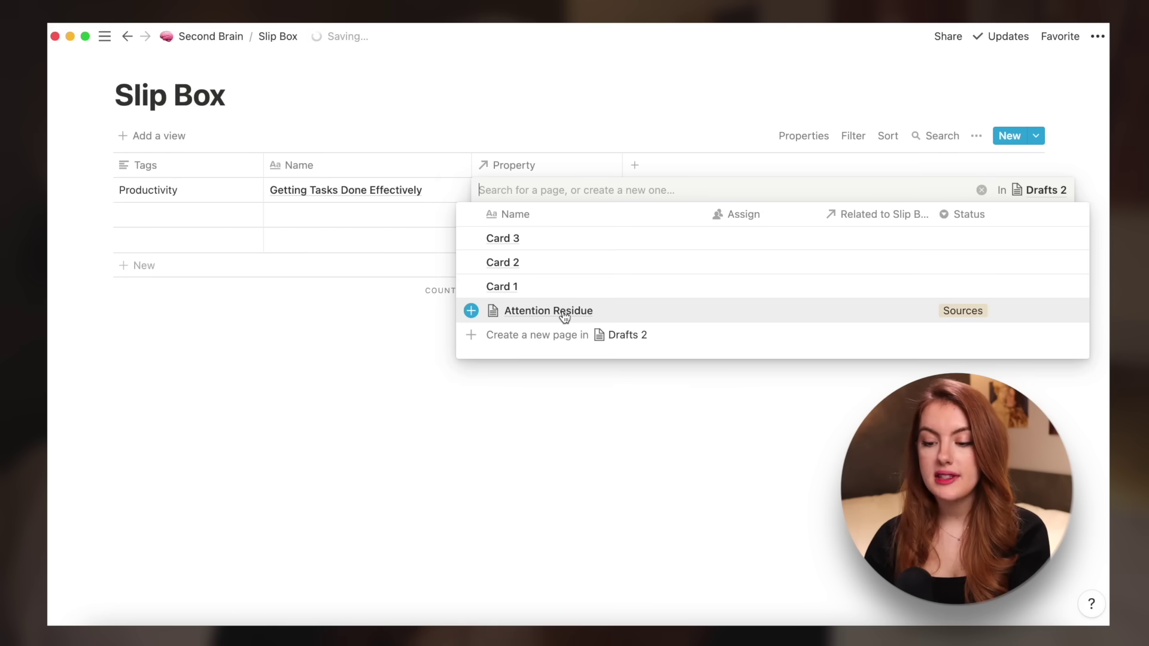
click(565, 311)
key(Escape)
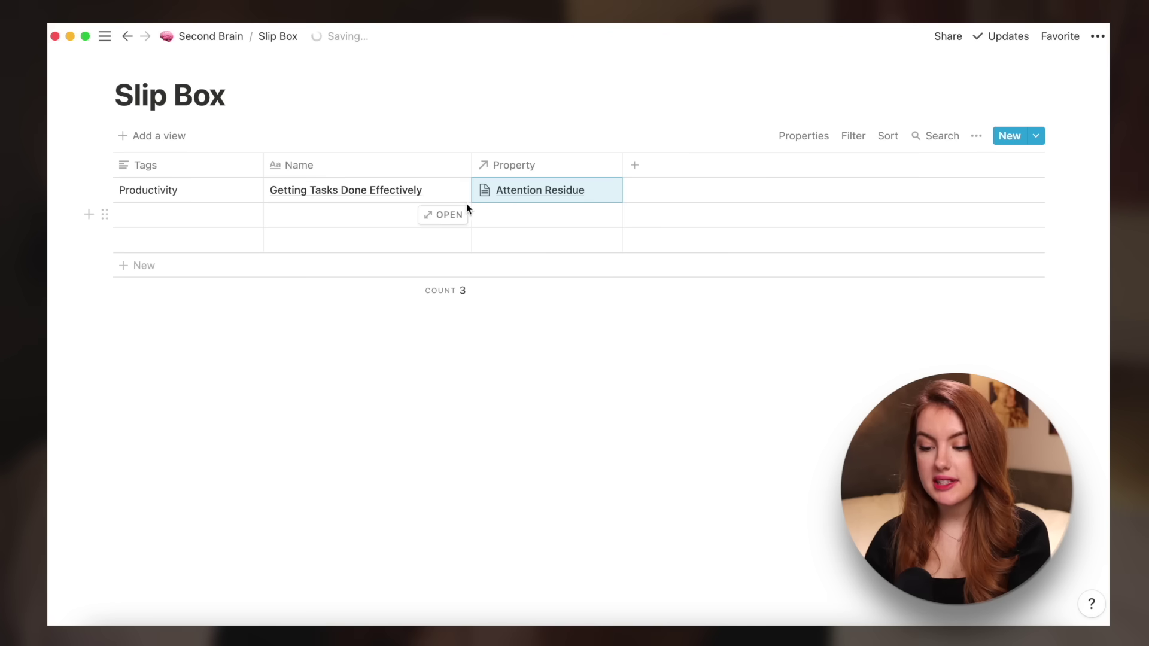
click(549, 170)
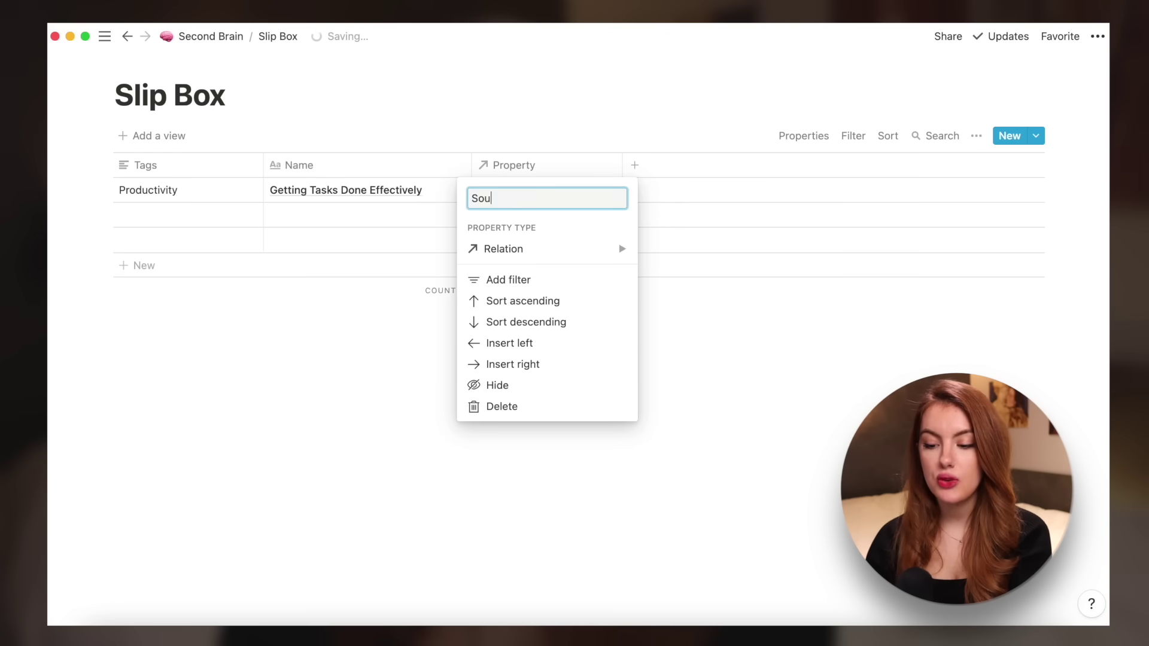
text(Source 1)
key(Return)
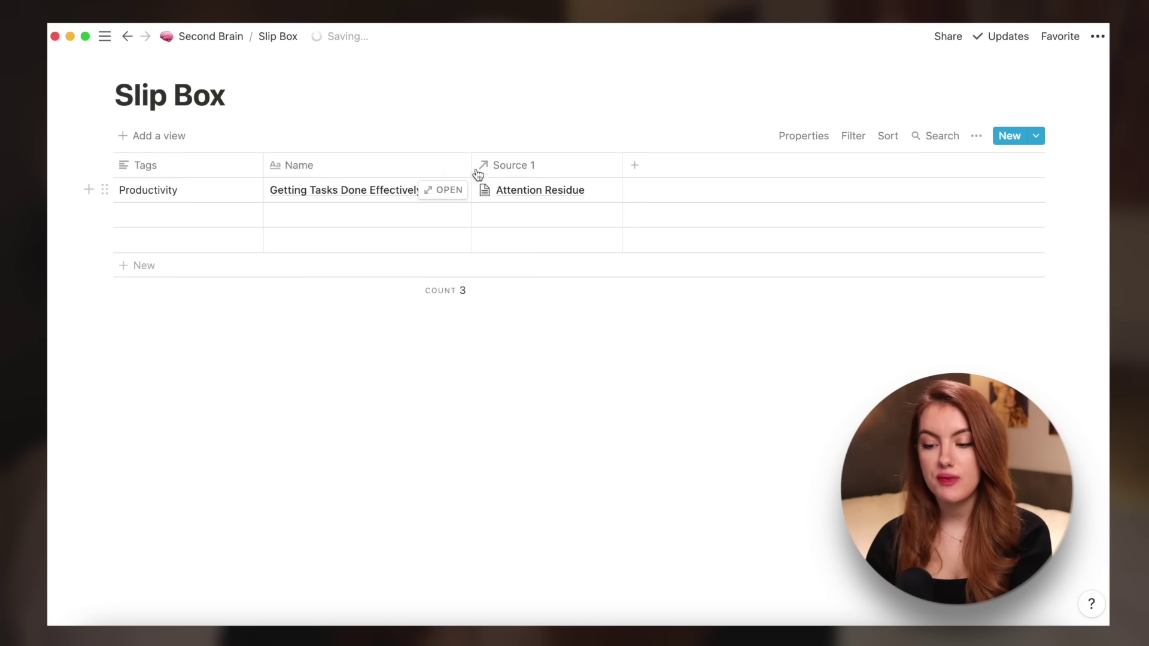
click(358, 180)
key(Escape)
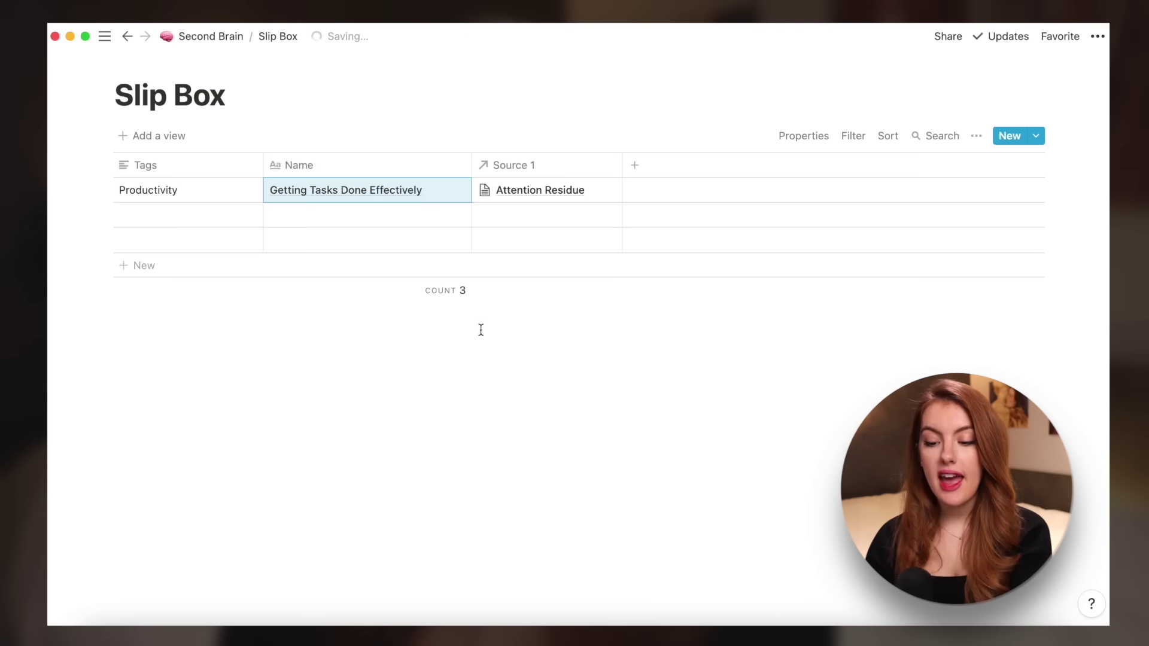
click(545, 185)
click(407, 329)
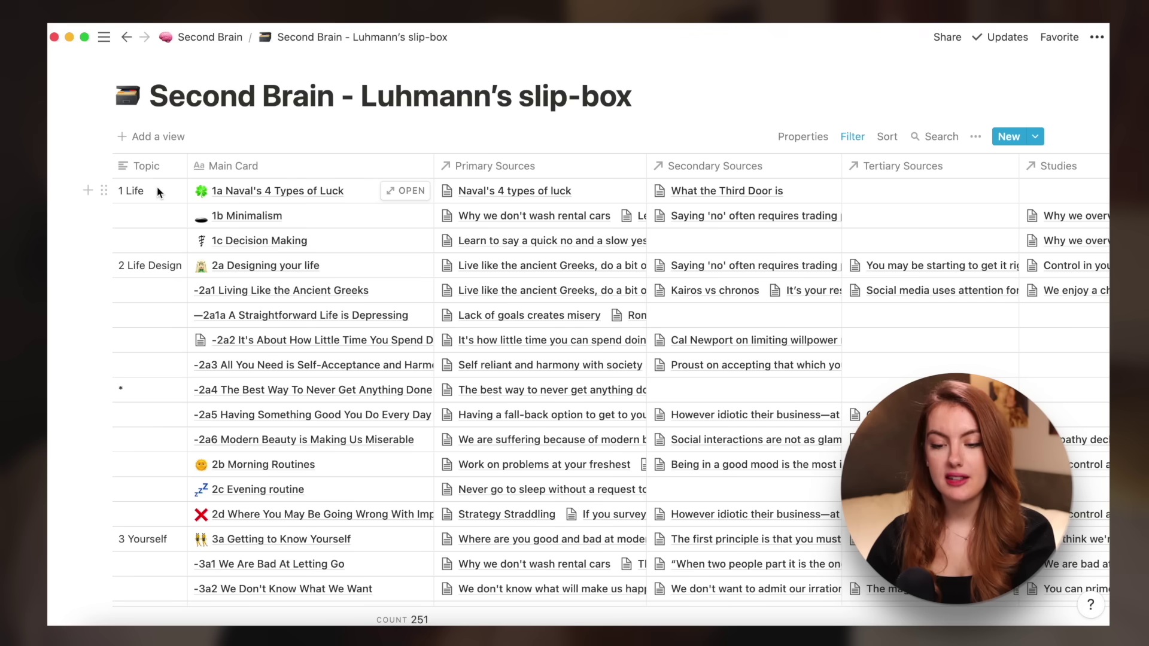
Step: Browse the topics and main cards of the "Second Brain - Luhmann's slip-box" table from 1 Life to 21 Politics
scroll(160, 281, down, 15)
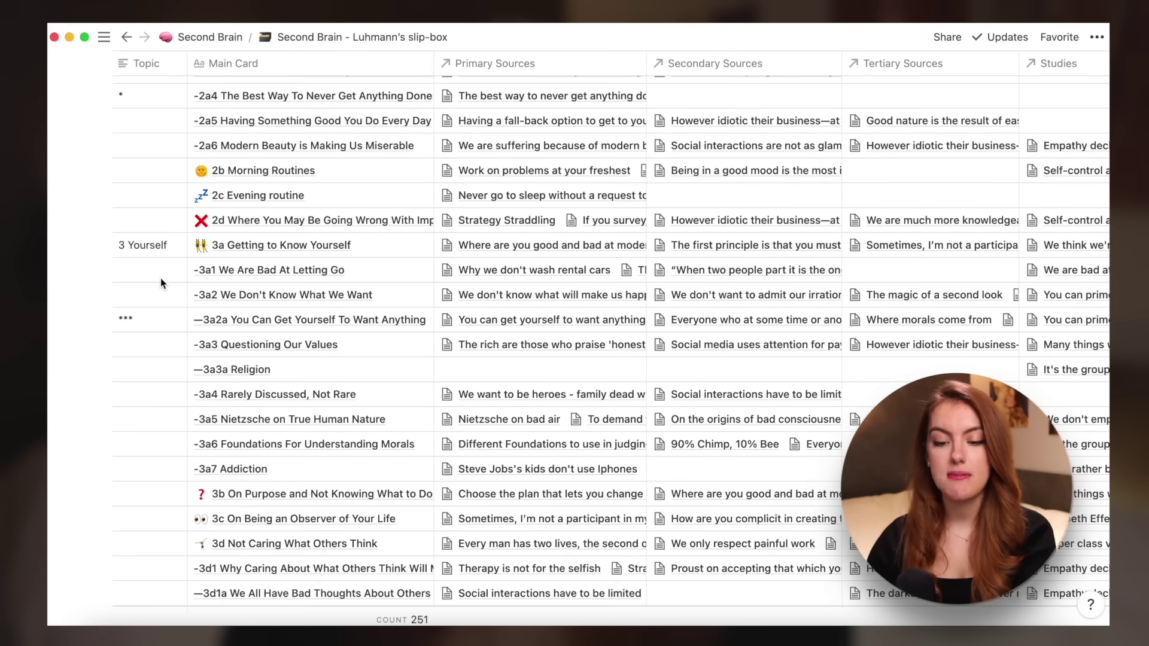
scroll(160, 278, up, 3)
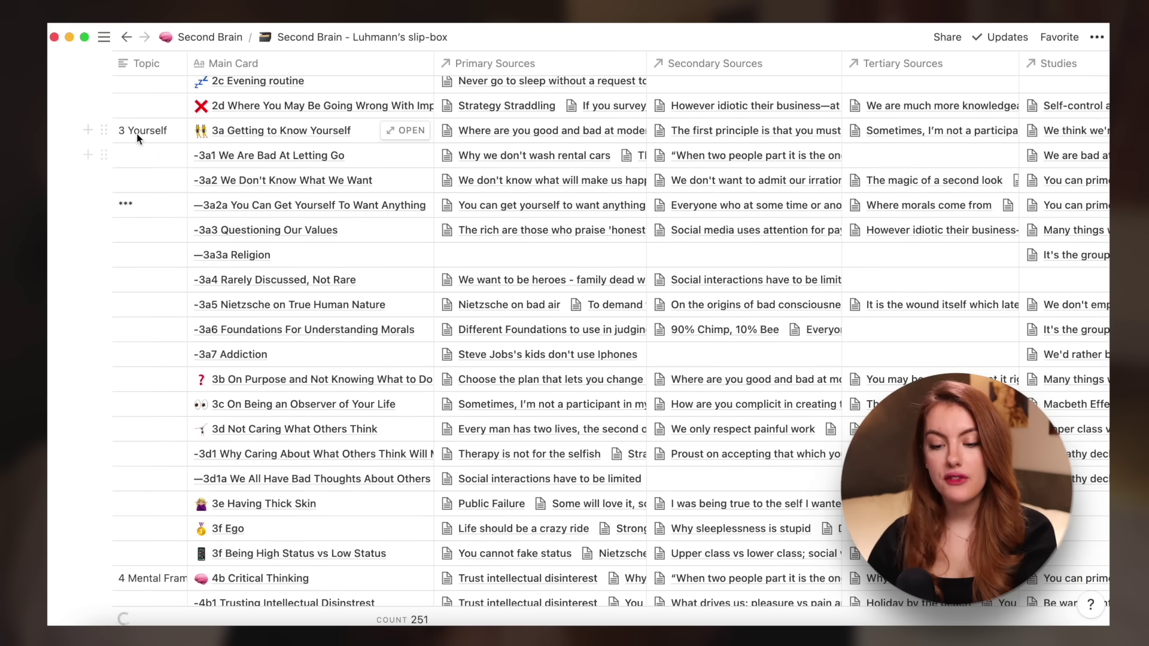
scroll(171, 267, down, 5)
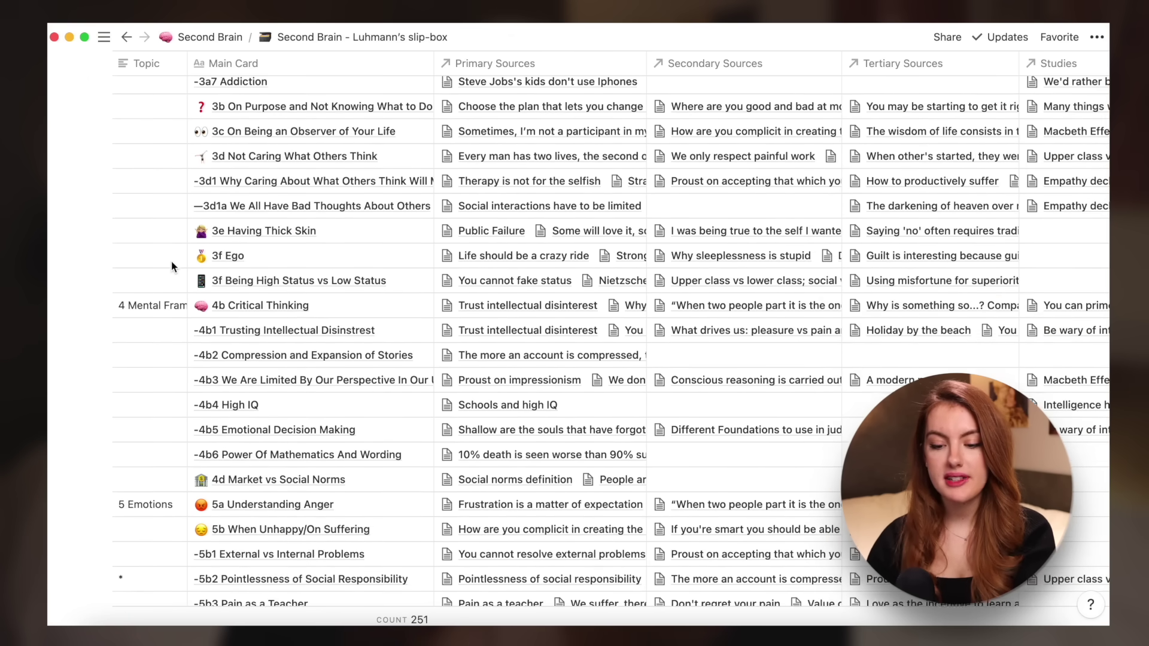
scroll(163, 371, down, 11)
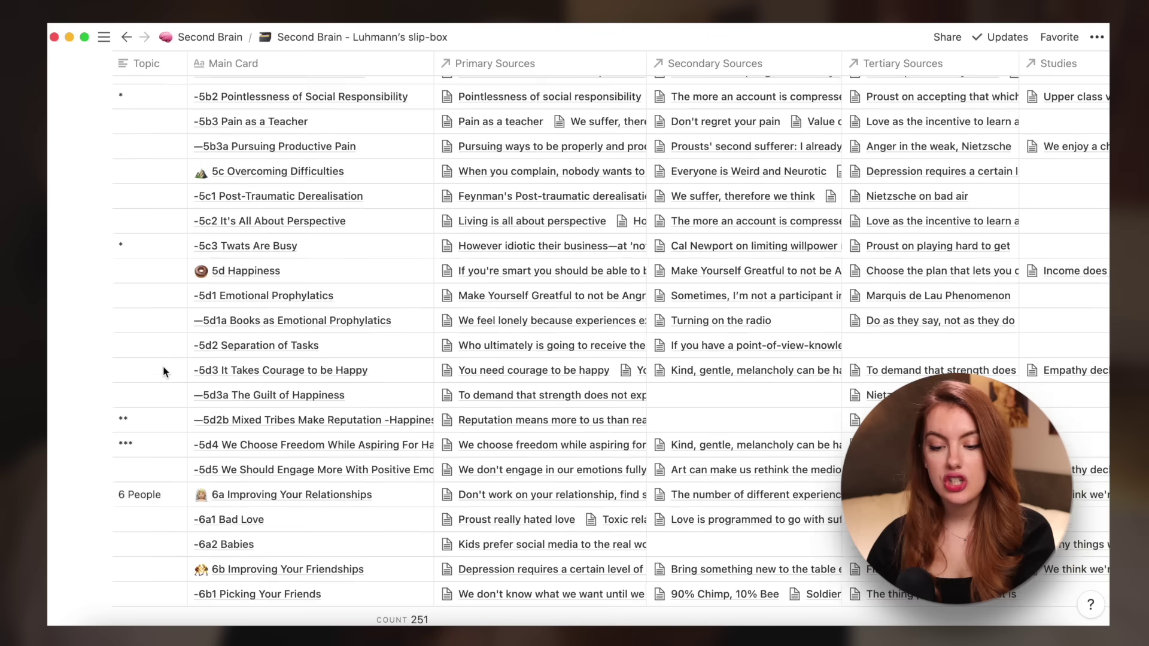
scroll(163, 371, down, 15)
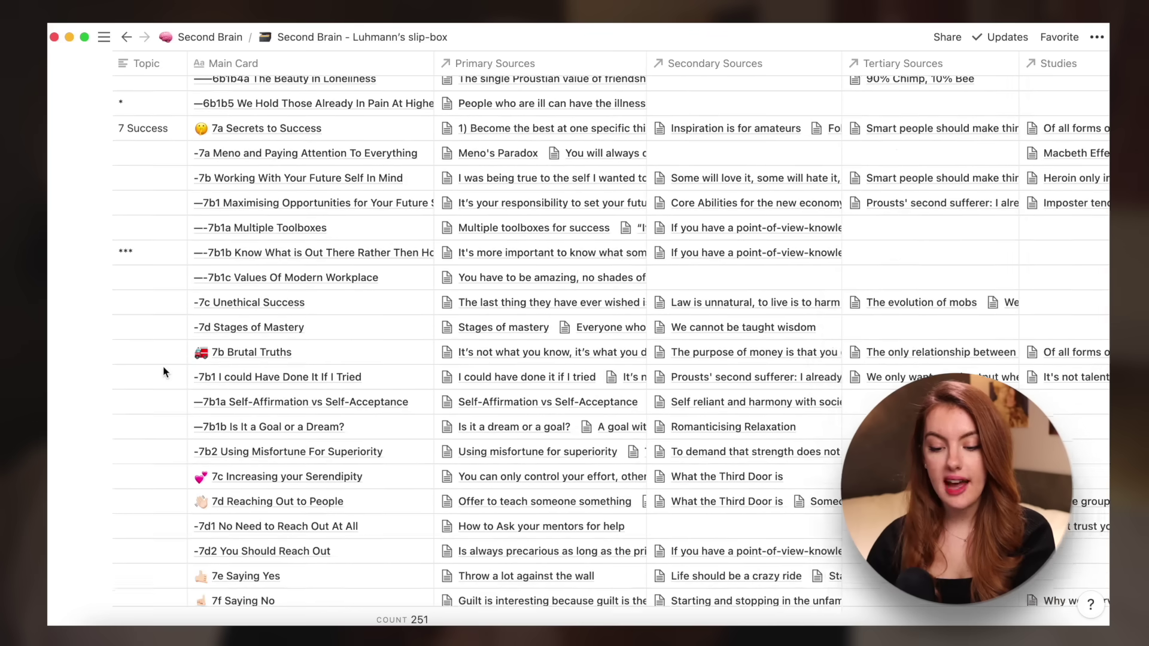
scroll(163, 372, down, 15)
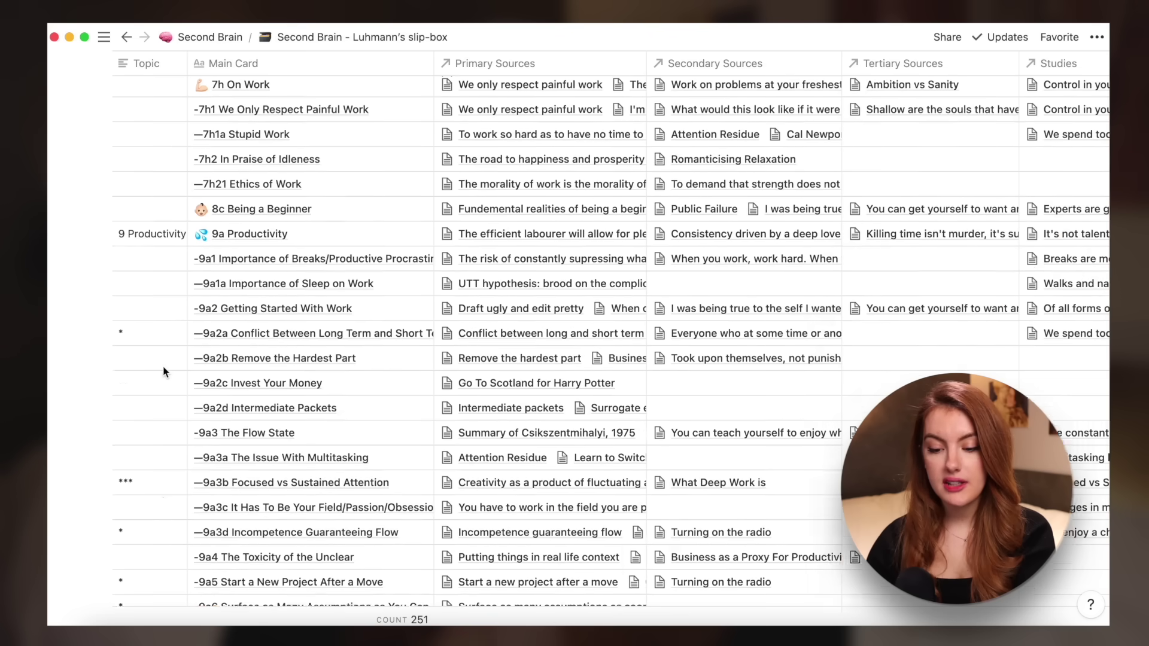
scroll(164, 372, down, 15)
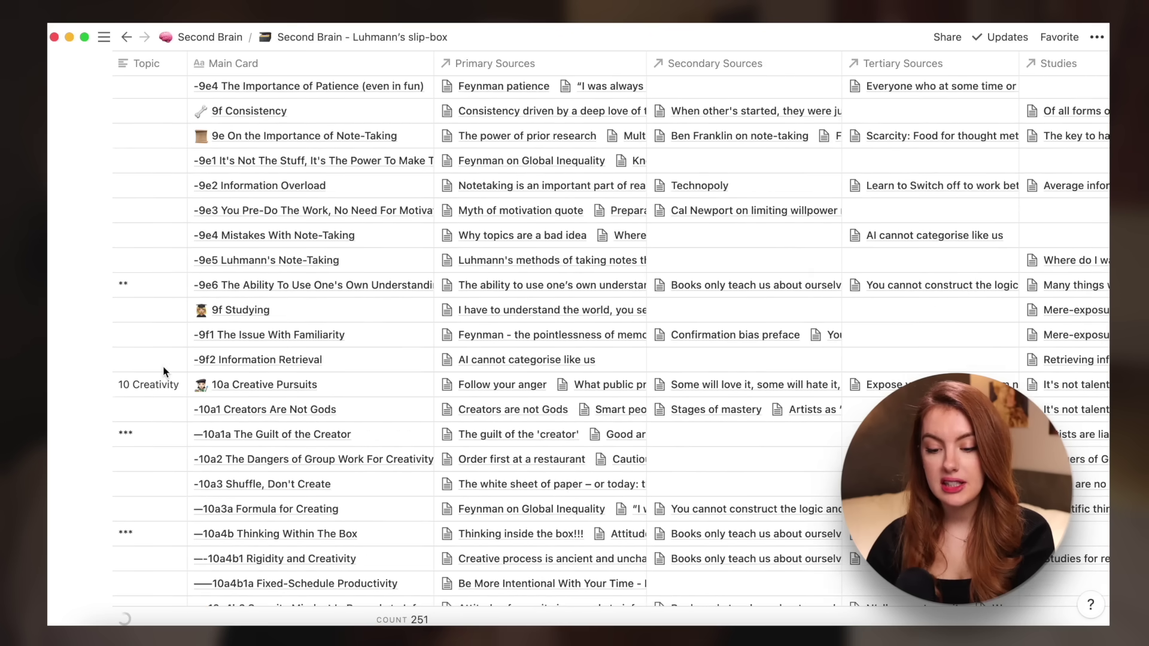
scroll(164, 371, down, 15)
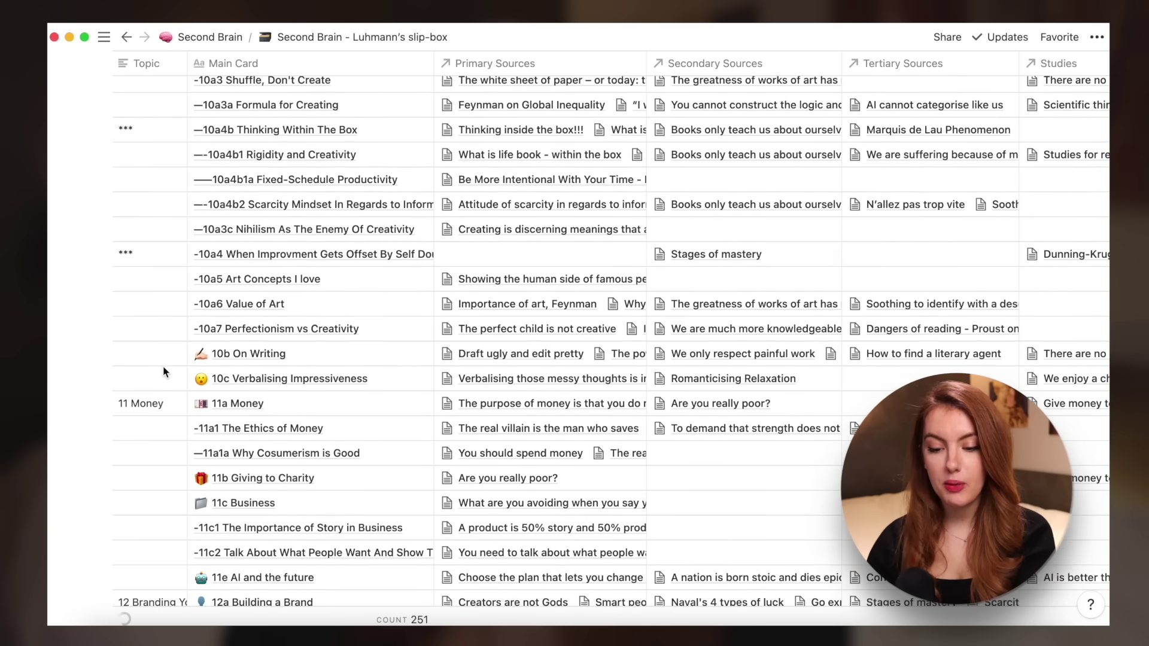
scroll(164, 372, down, 10)
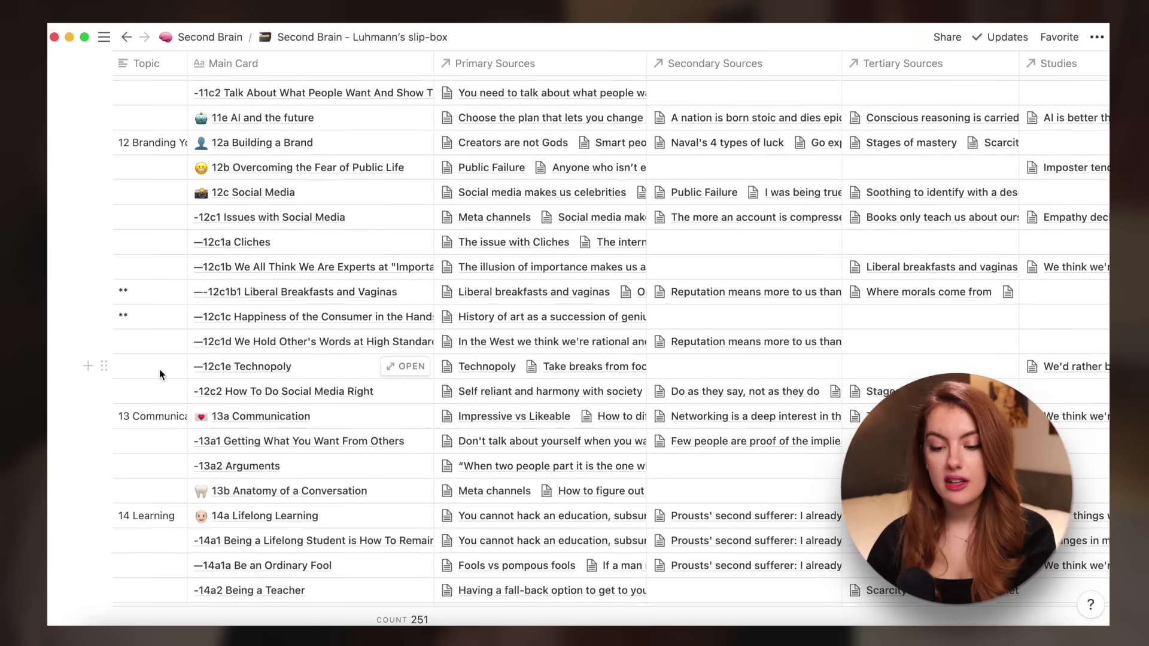
scroll(160, 374, down, 15)
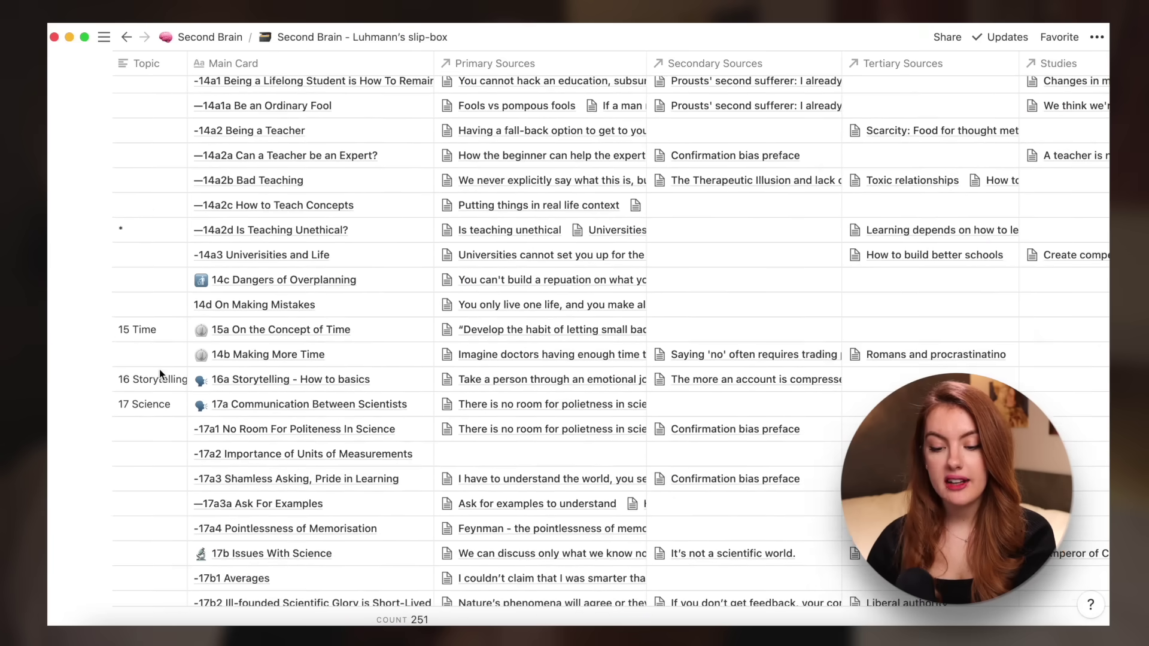
scroll(160, 372, down, 14)
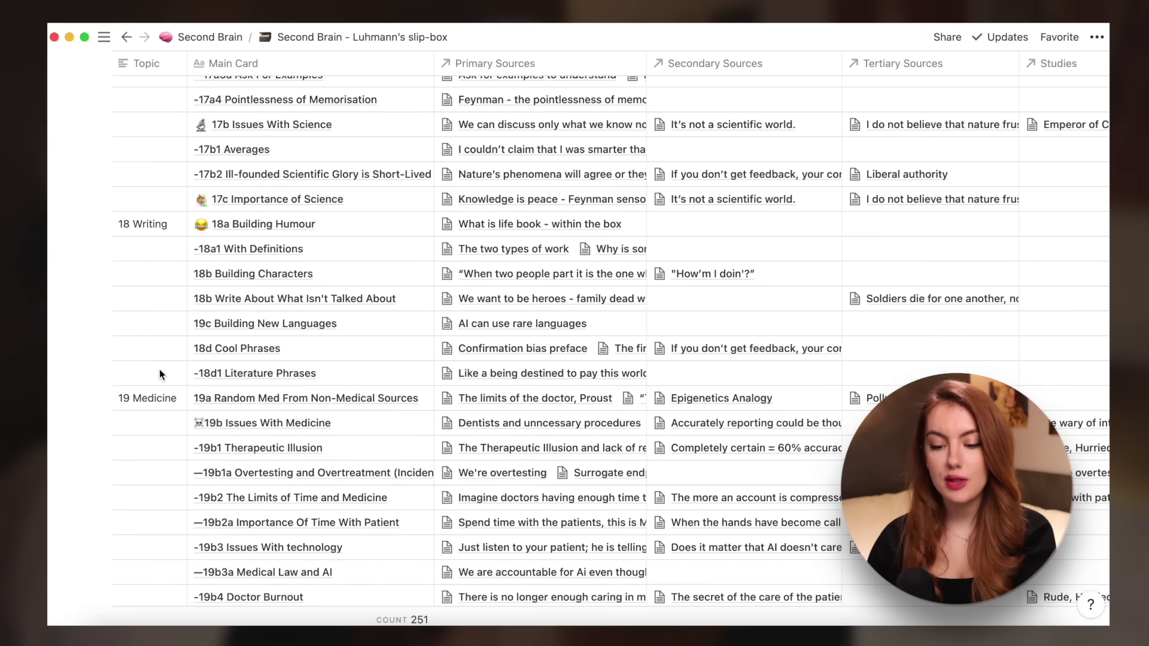
scroll(159, 371, down, 20)
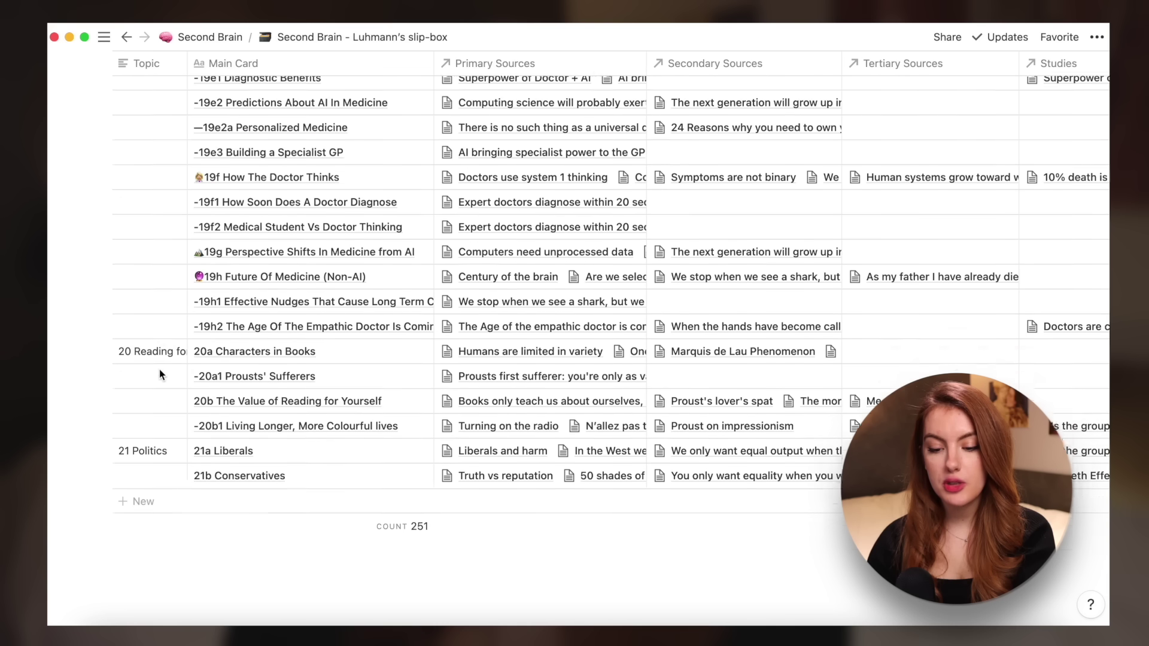
scroll(160, 413, up, 20)
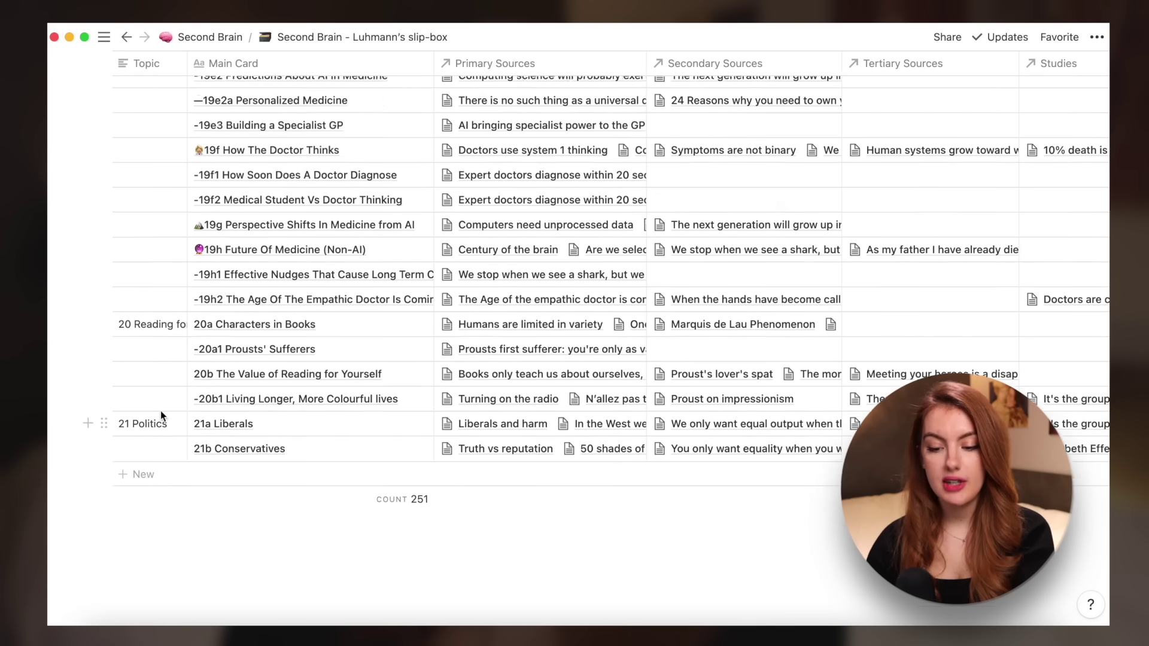
Step: Look over the slip-box table's main cards from topic 1 Life through the start of topic 4
scroll(161, 411, up, 20)
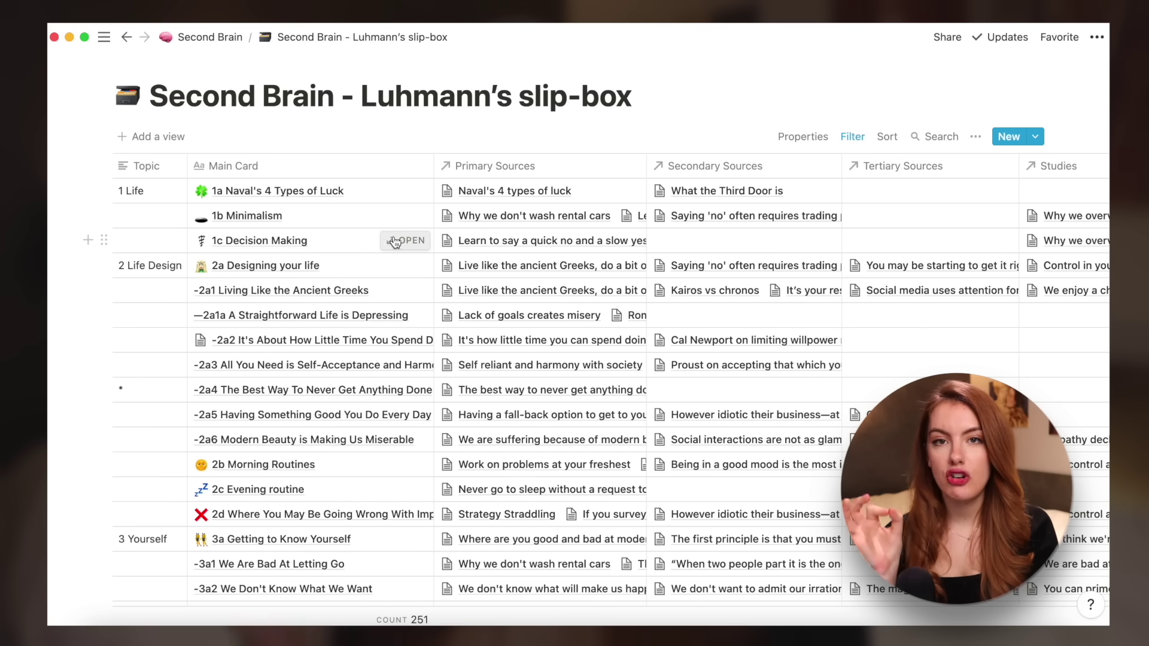
scroll(407, 414, down, 1)
scroll(407, 414, down, 2)
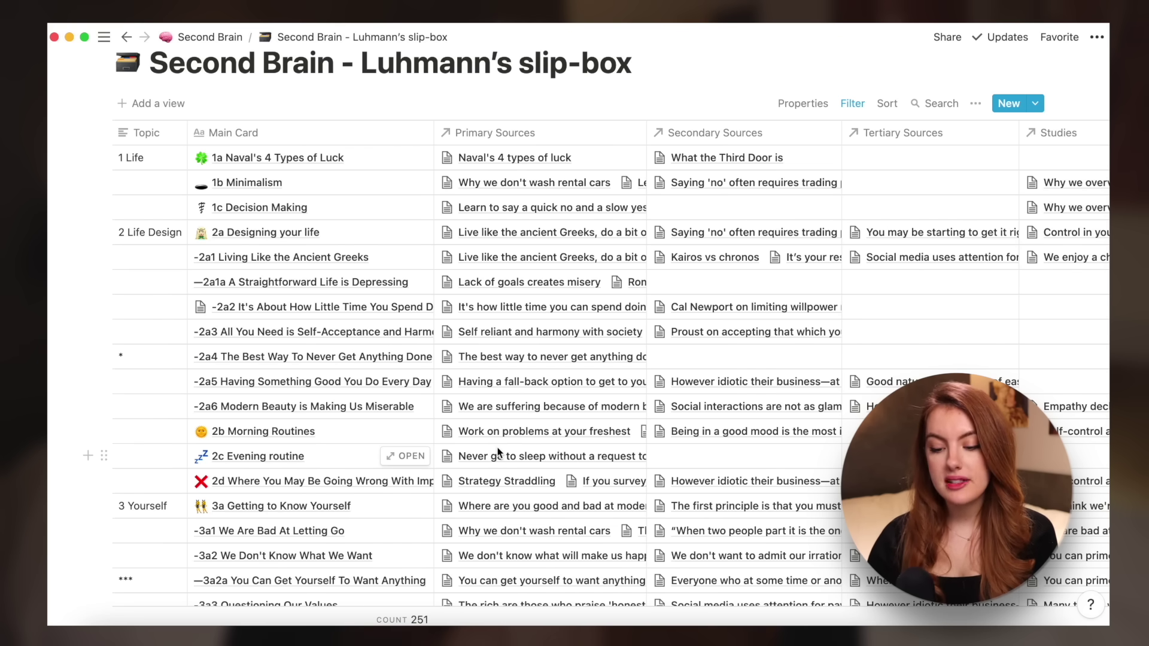
scroll(498, 453, down, 10)
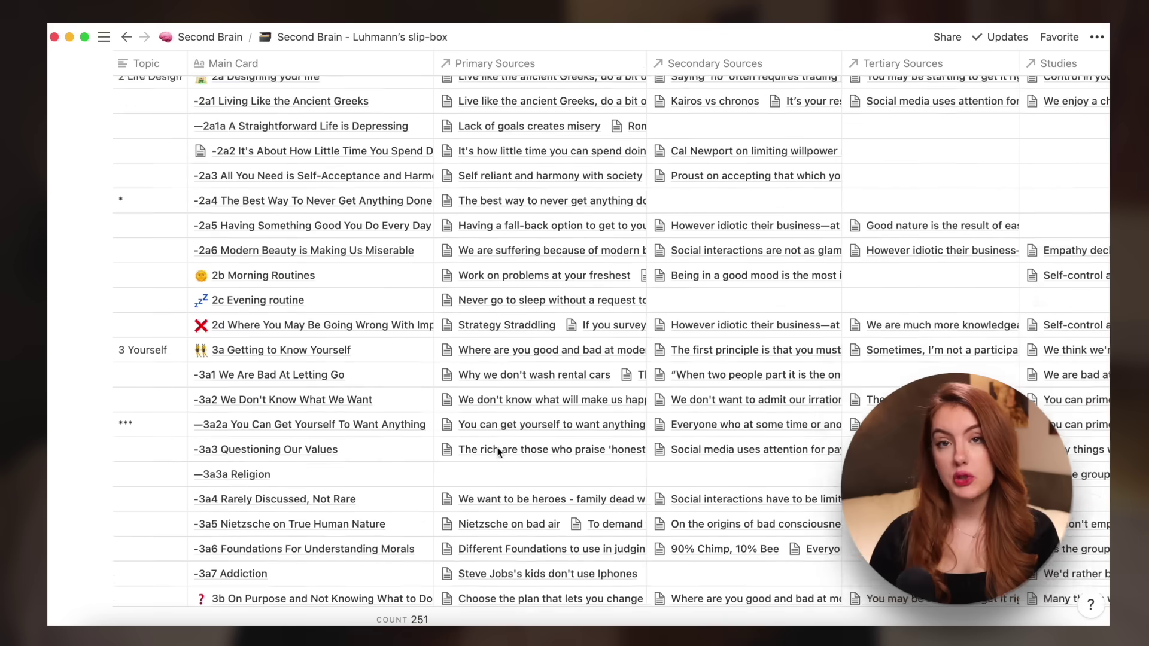
scroll(498, 453, up, 2)
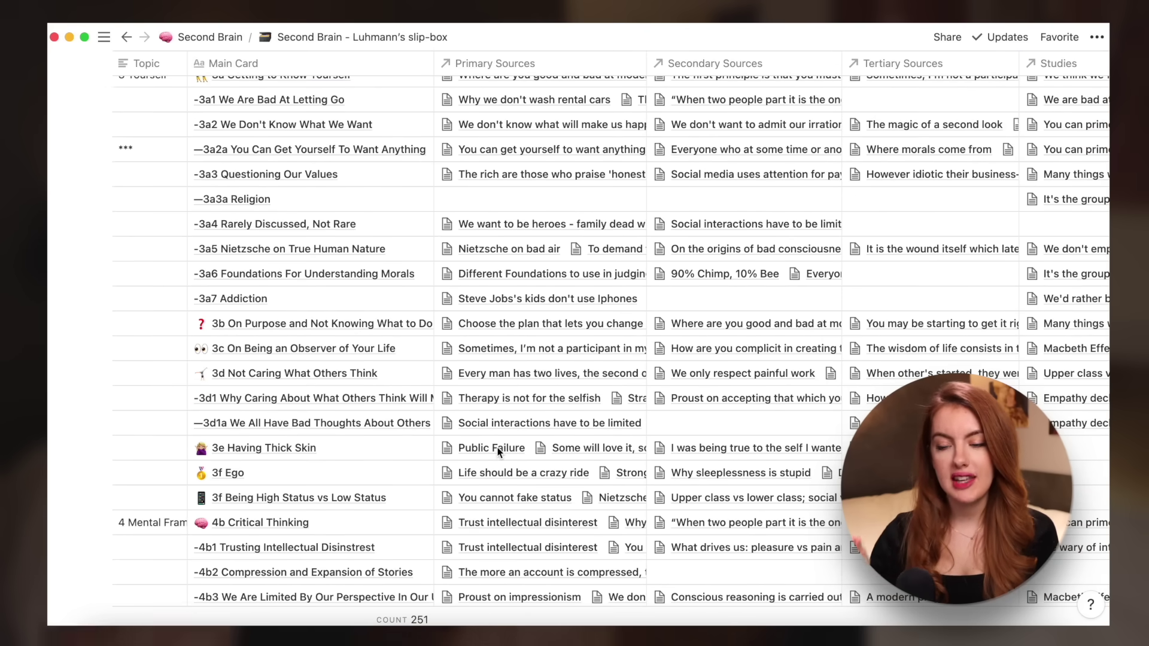
scroll(422, 405, down, 8)
scroll(547, 286, up, 15)
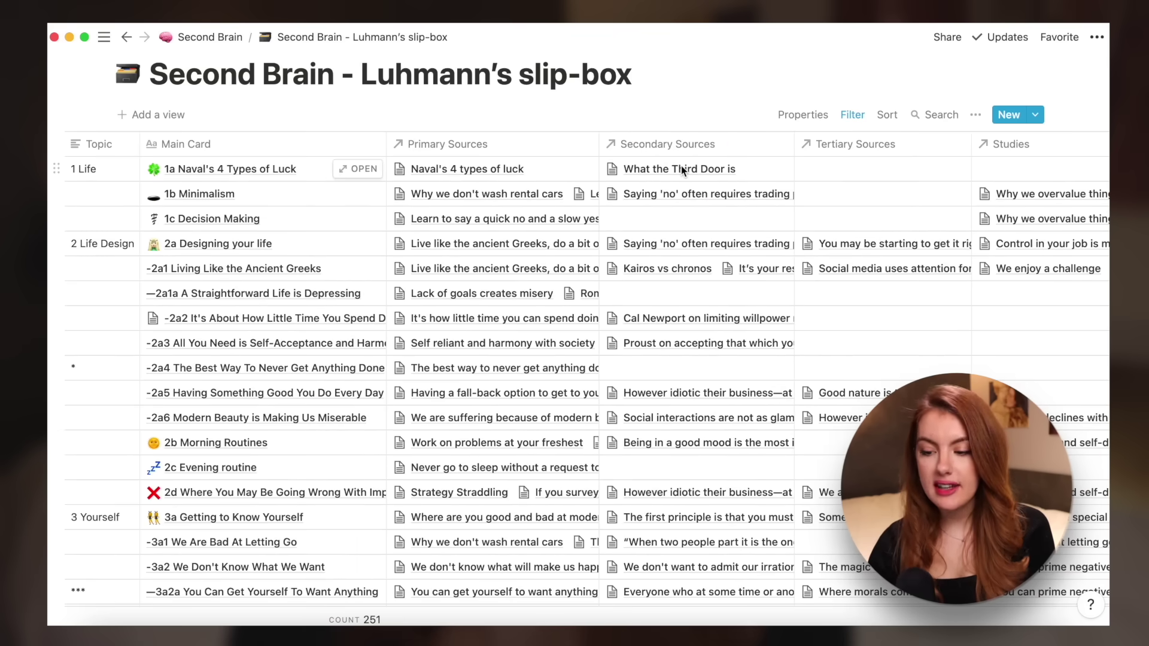
Step: Survey the slip-box table's relation columns from Primary Sources across to Art and Books
scroll(689, 163, right, 2)
scroll(826, 156, right, 10)
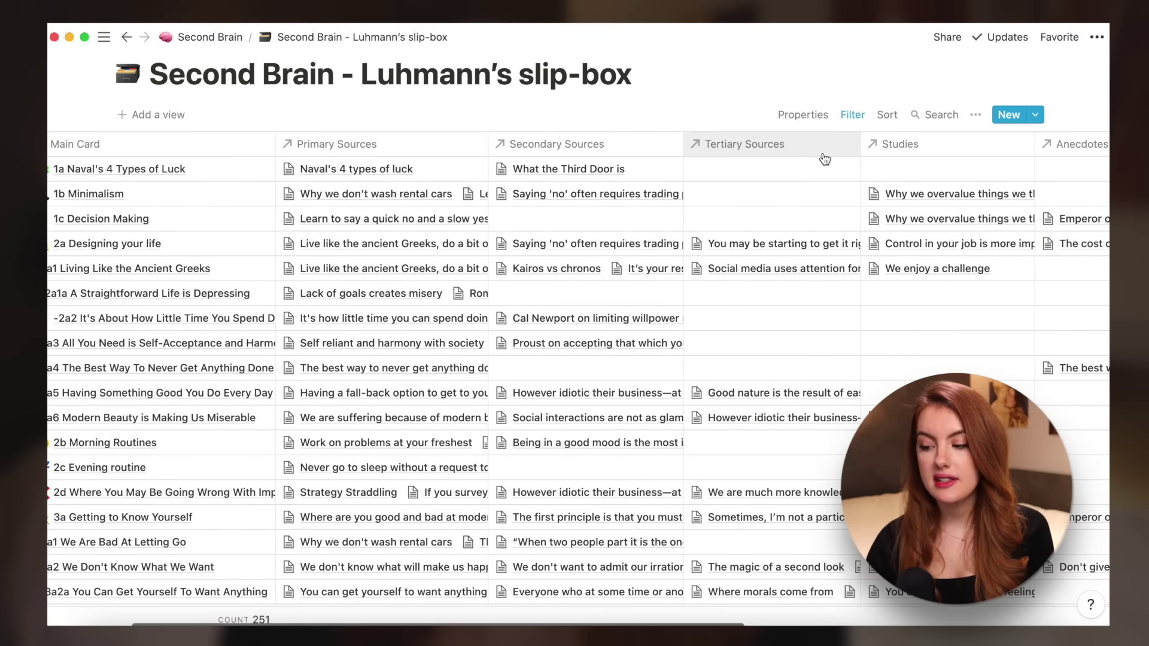
scroll(975, 174, right, 6)
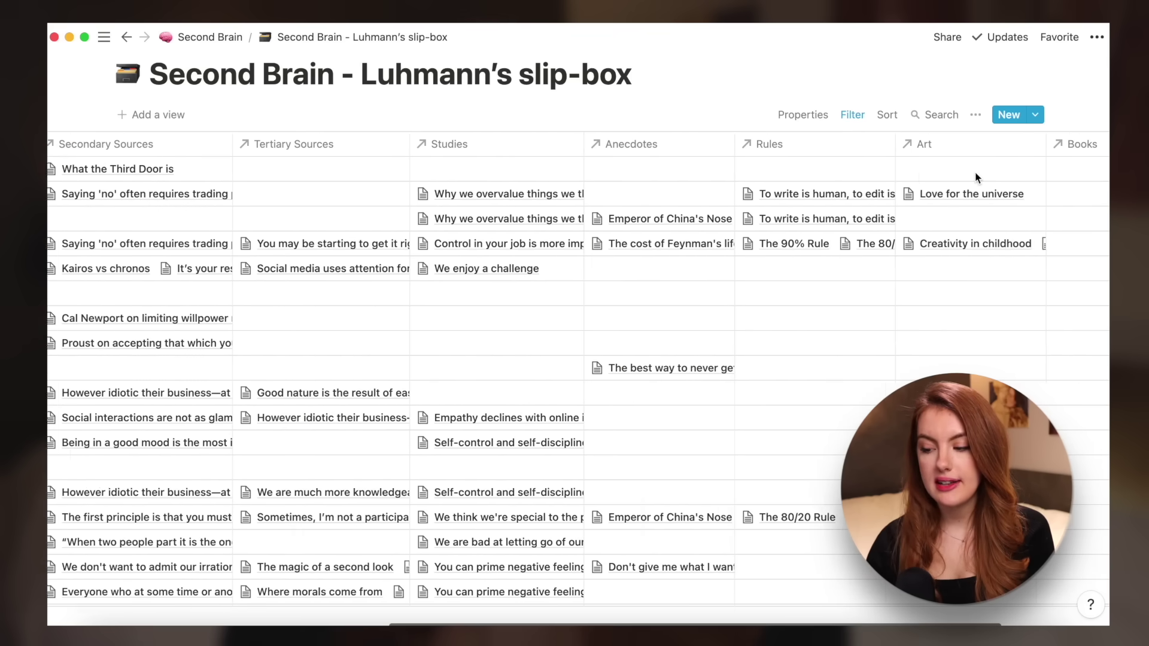
scroll(975, 173, left, 18)
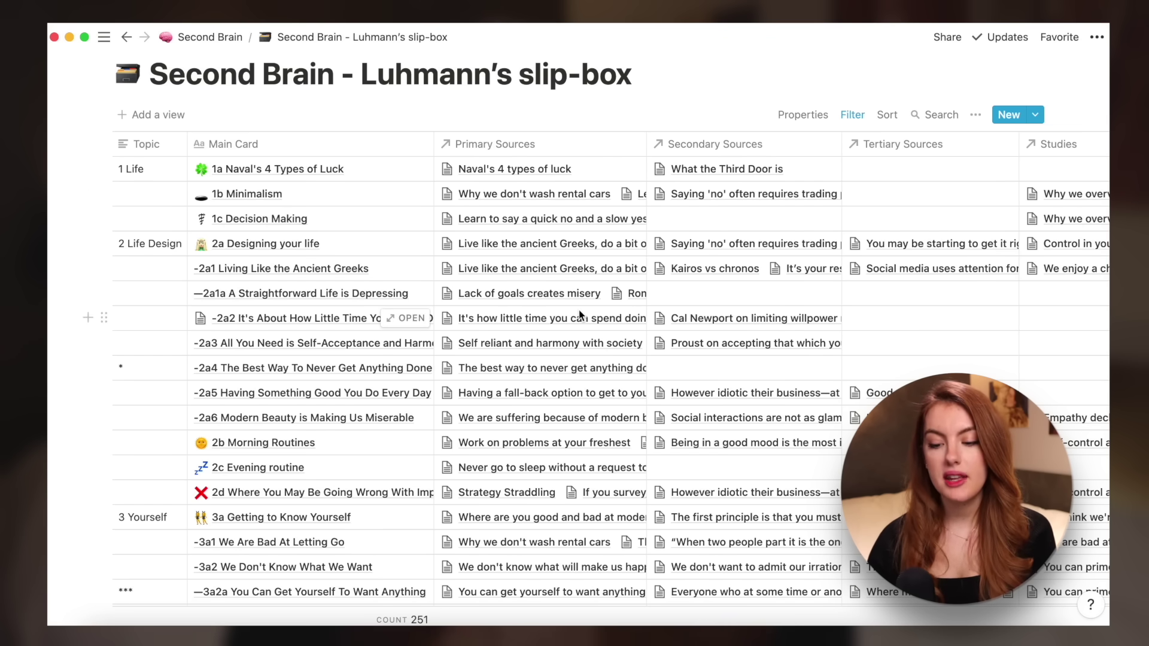
Step: Inspect the drafts linked as primary and secondary sources to the "2a Designing your life" card
click(572, 239)
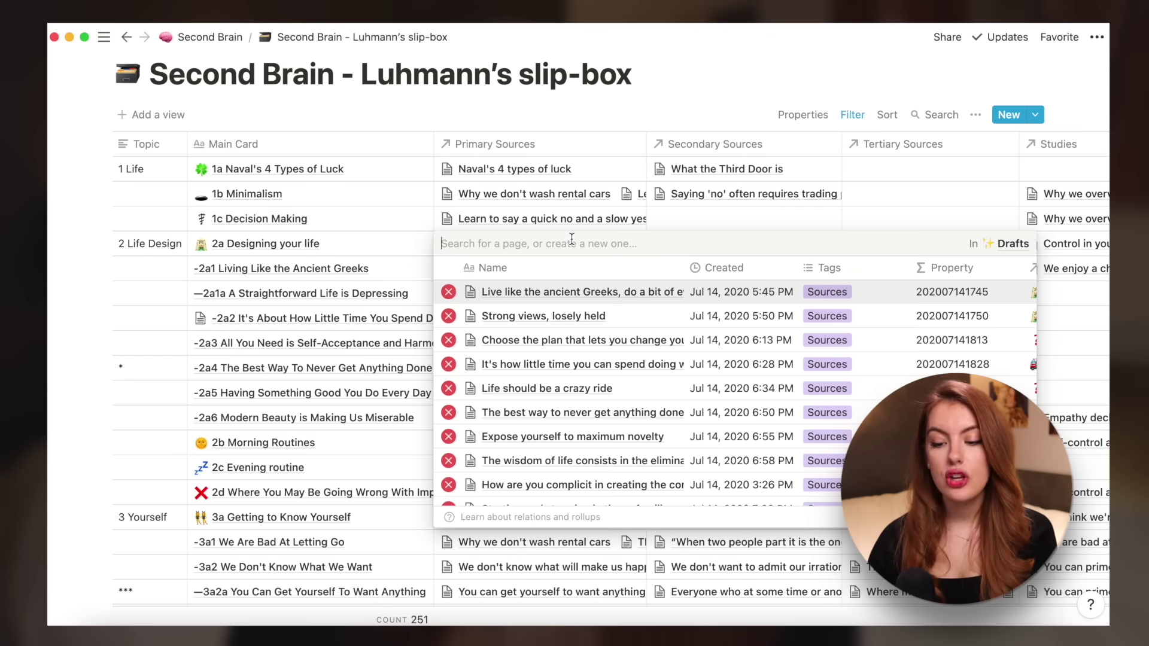
scroll(598, 355, down, 15)
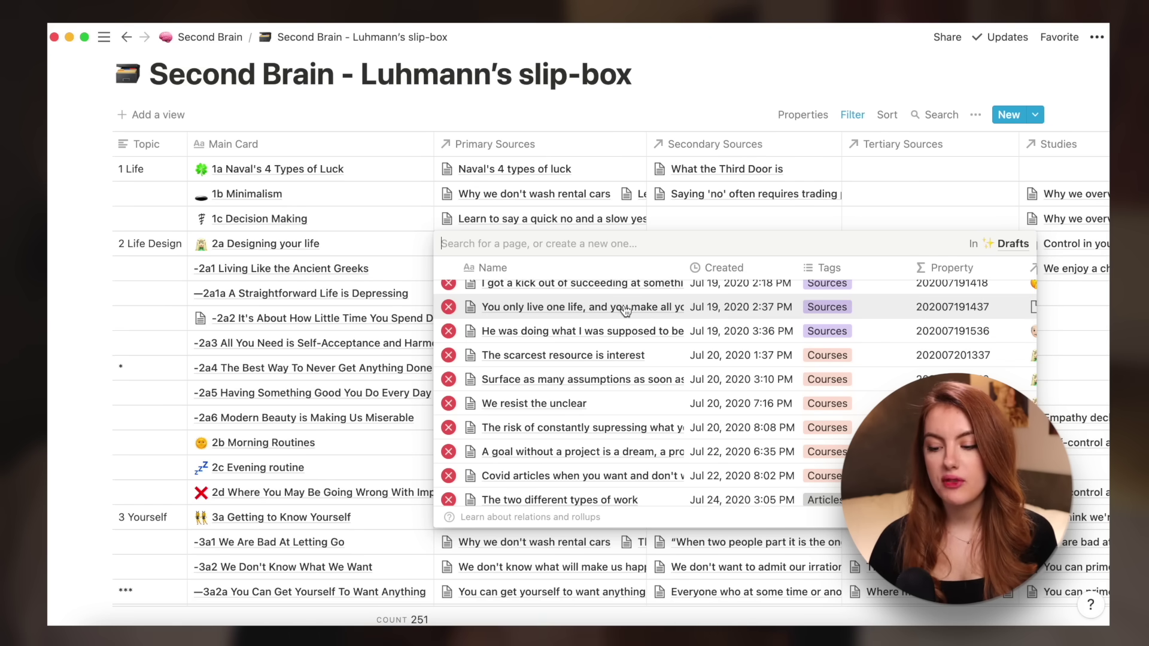
scroll(646, 317, up, 3)
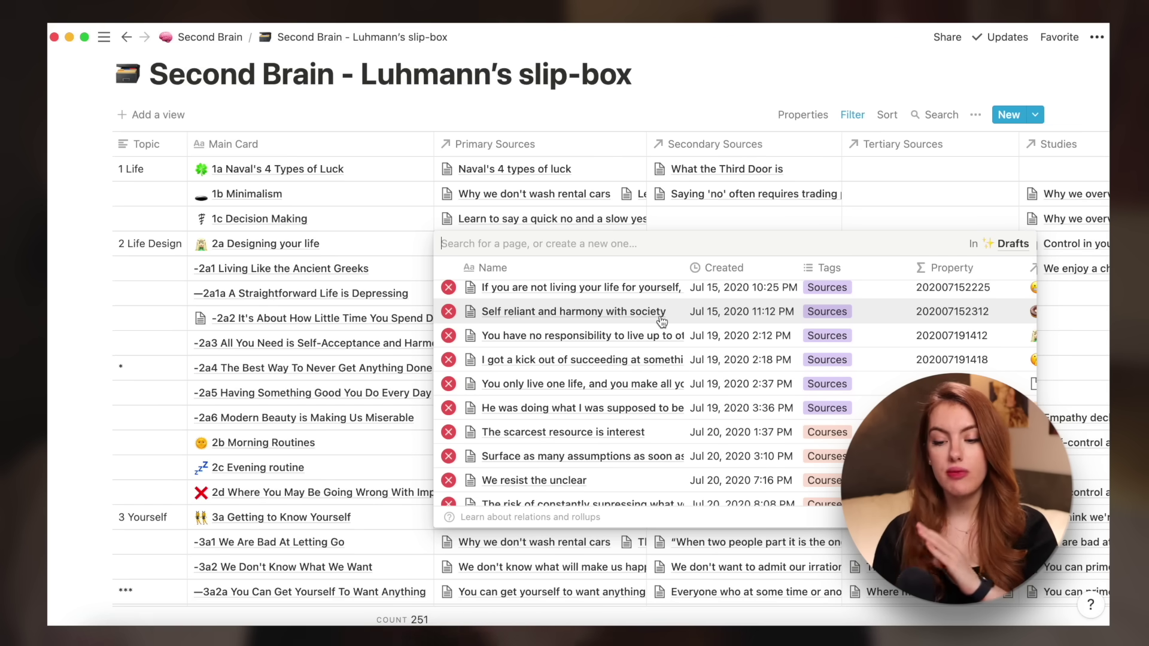
click(586, 220)
click(741, 219)
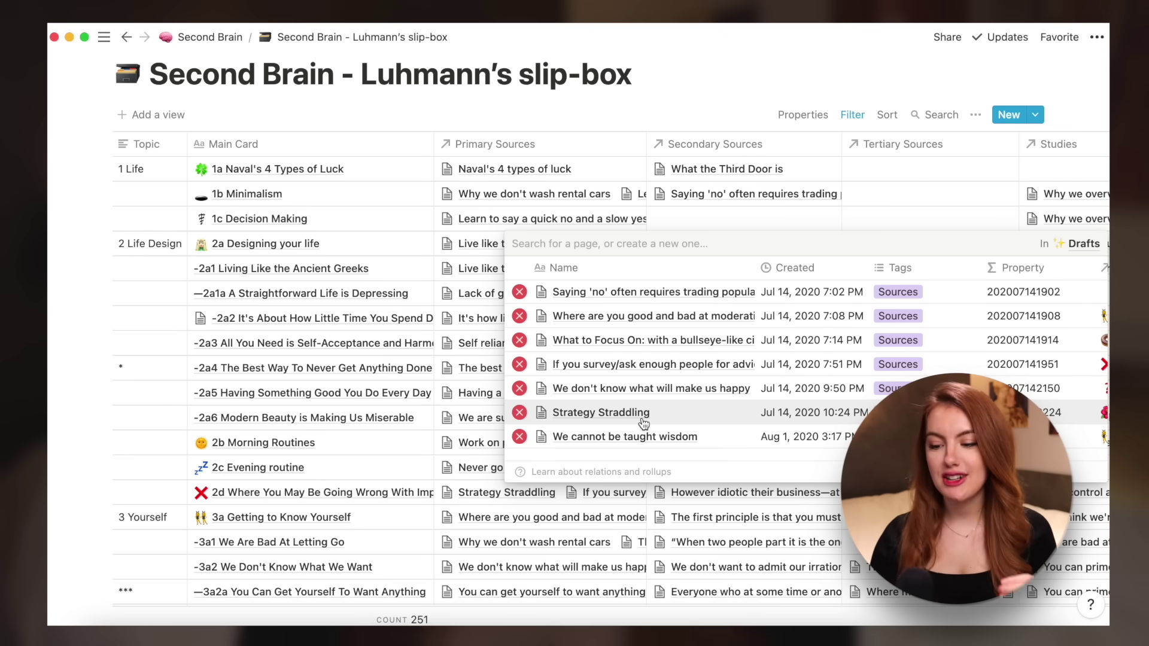
key(Escape)
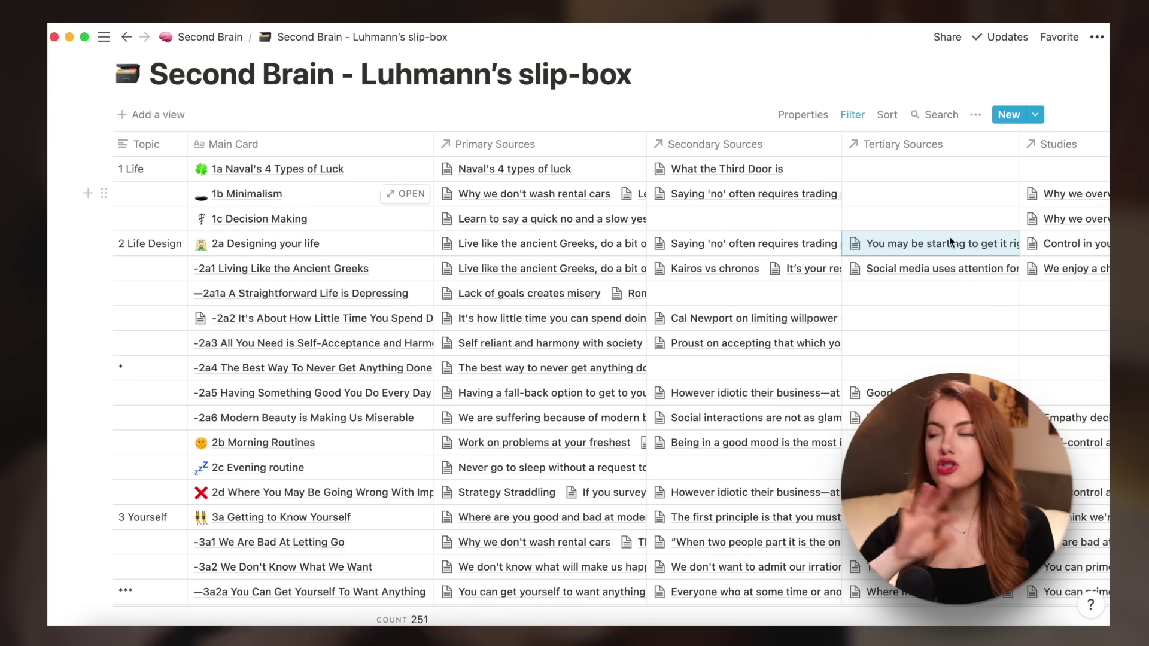
Step: Inspect the studies linked to the "3a Getting to Know Yourself" card
scroll(949, 236, right, 3)
scroll(1003, 239, right, 2)
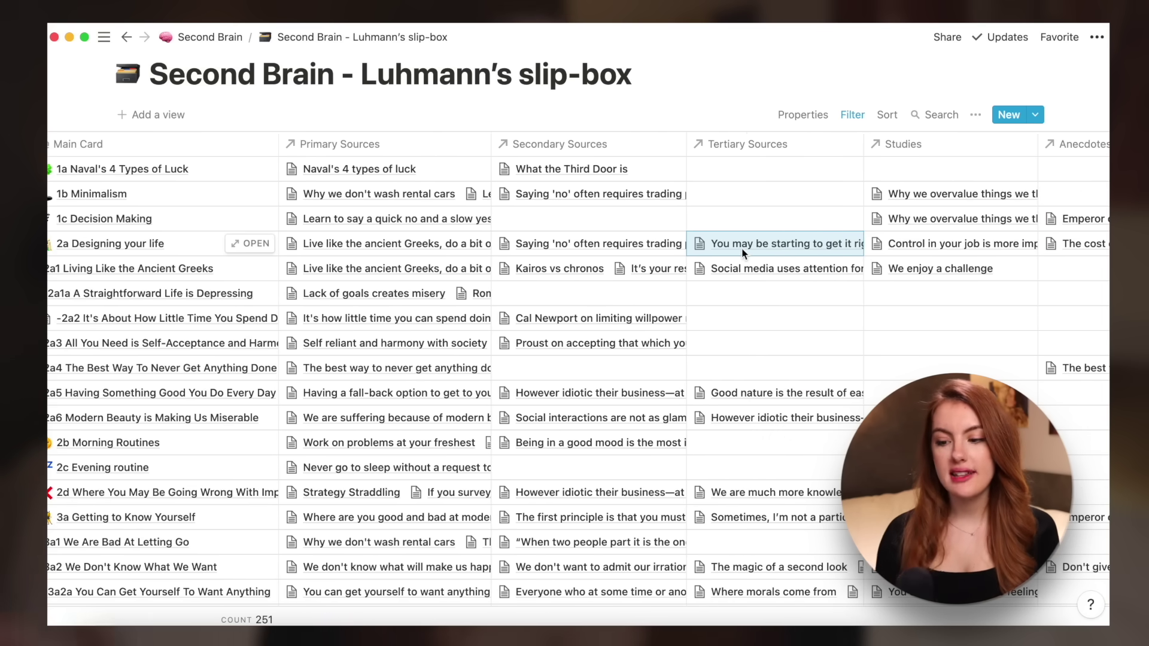
scroll(741, 248, left, 3)
scroll(571, 347, down, 5)
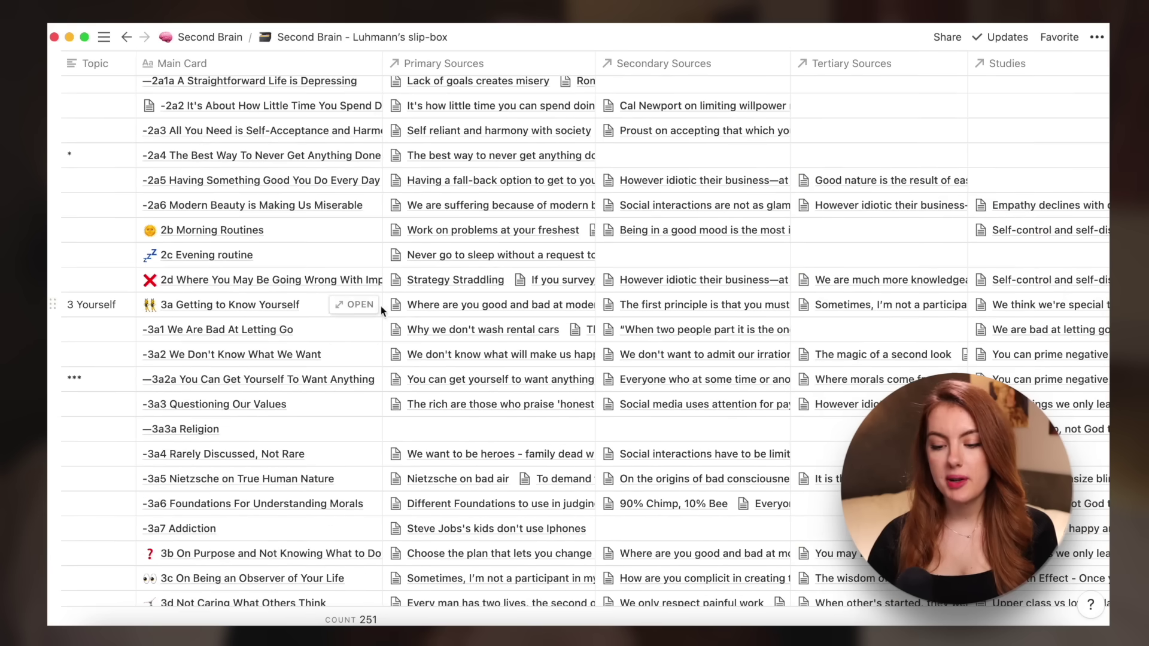
scroll(655, 328, right, 5)
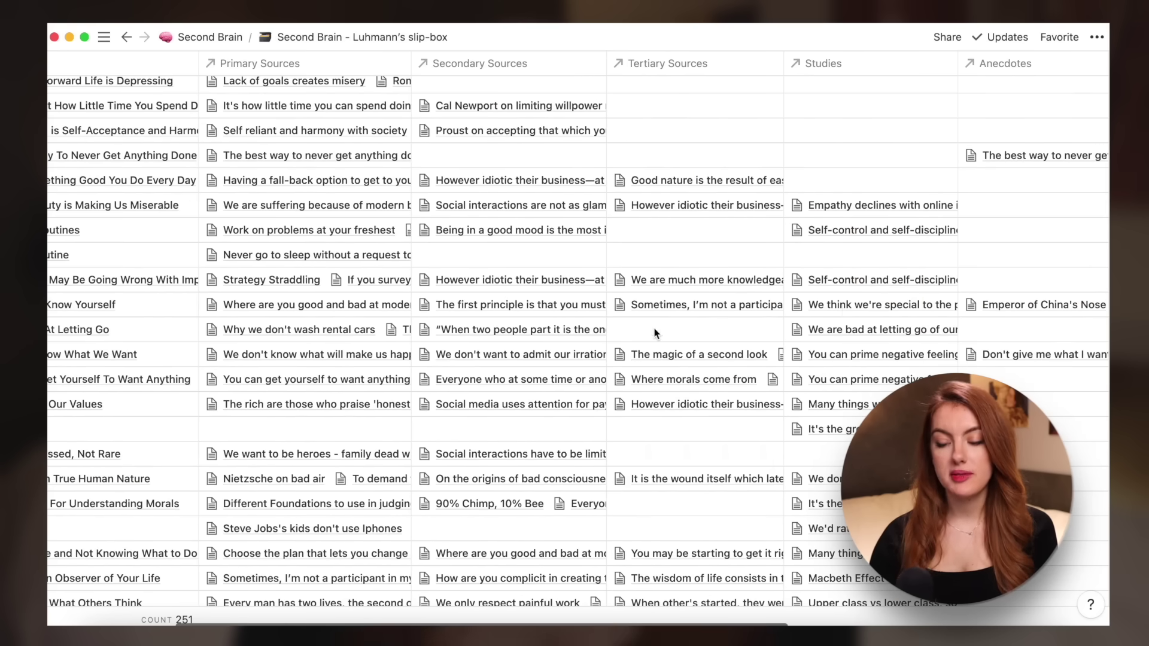
click(850, 305)
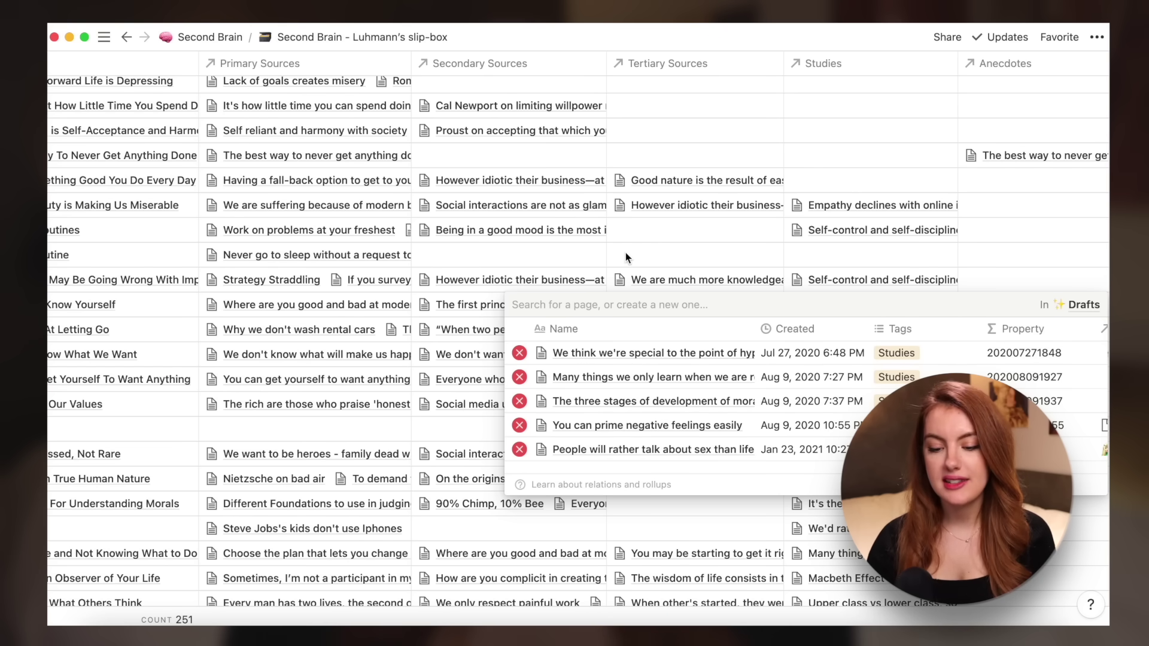
key(Escape)
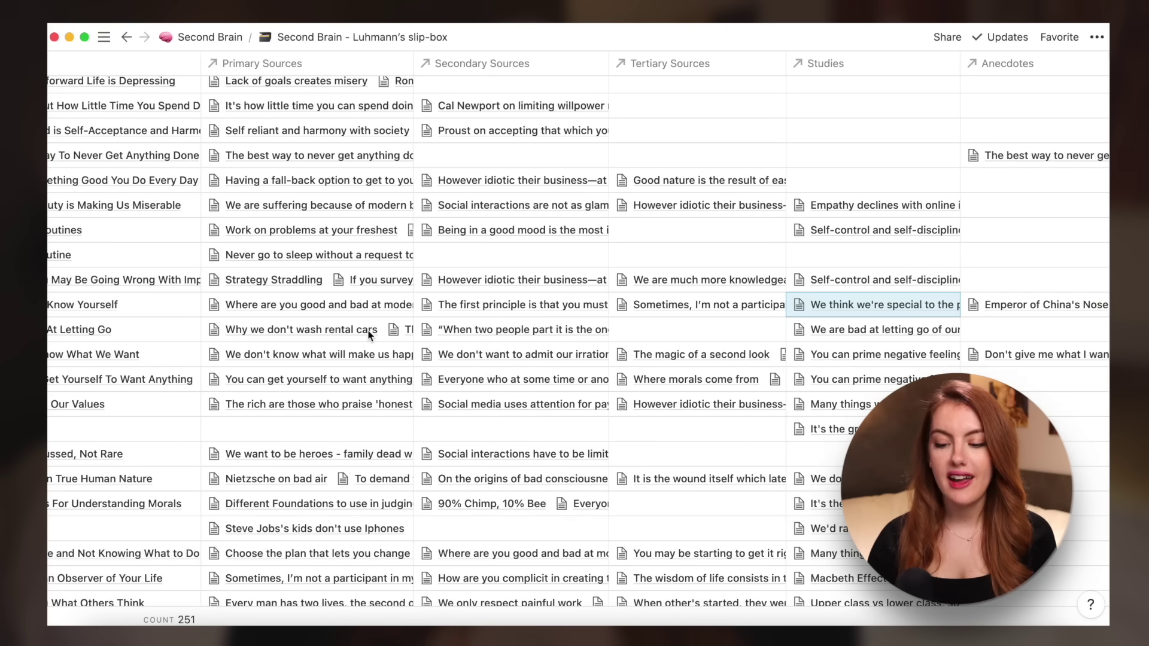
Step: Look through the primary sources linked to the "3a Getting to Know Yourself" card
scroll(382, 336, left, 2)
click(385, 301)
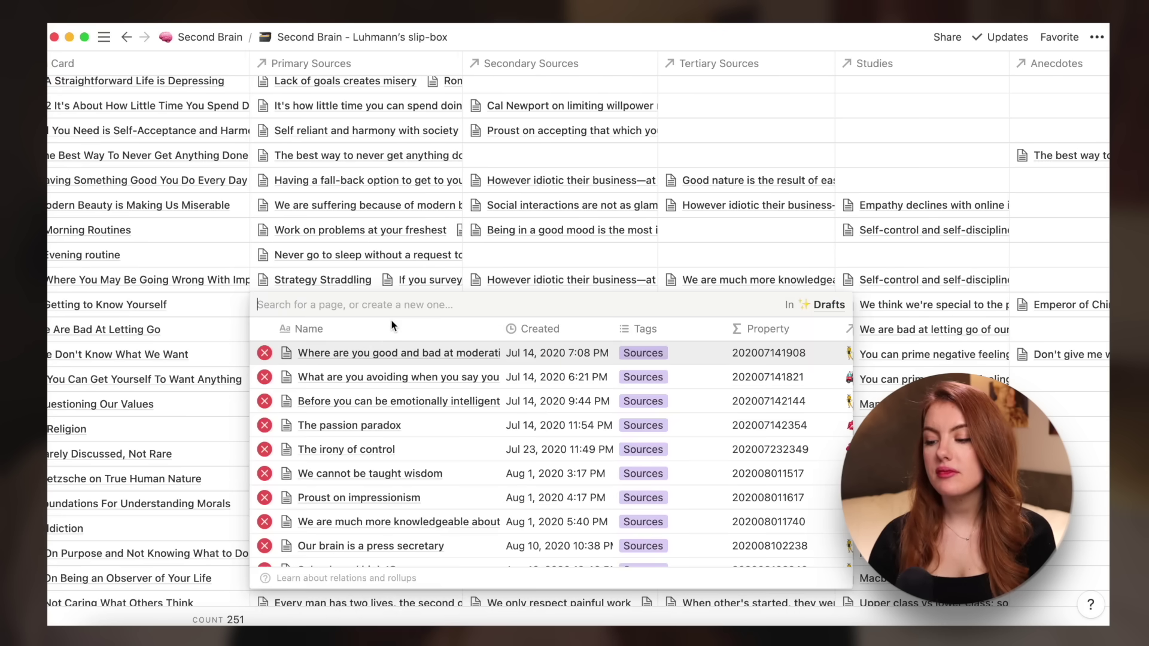
scroll(388, 421, down, 5)
key(Escape)
Step: View the image in "You only need yourself", one of the Art entries linked to "3a Getting to Know Yourself", and close it
scroll(925, 264, right, 10)
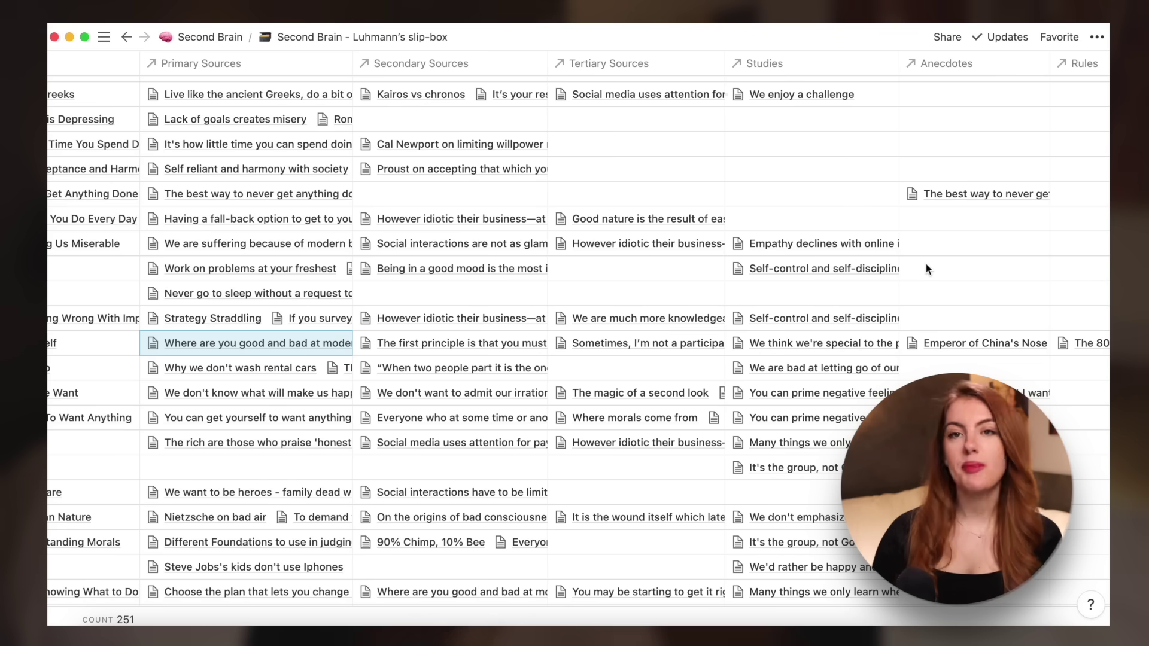
scroll(1000, 336, up, 5)
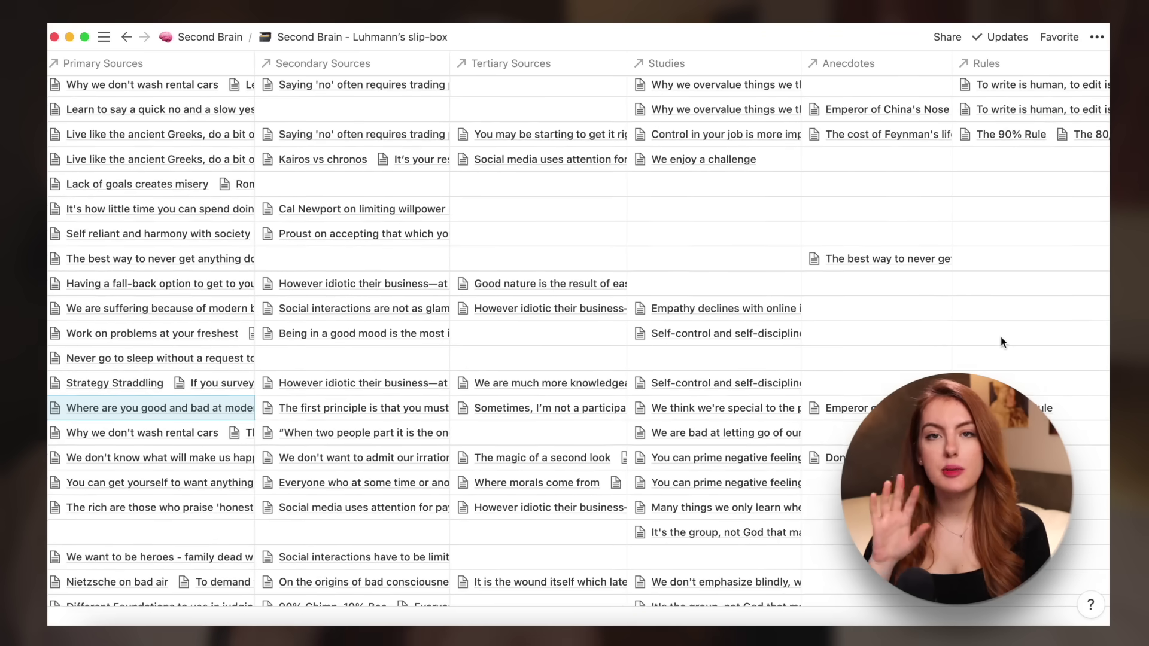
scroll(1001, 336, right, 2)
scroll(1001, 336, right, 1)
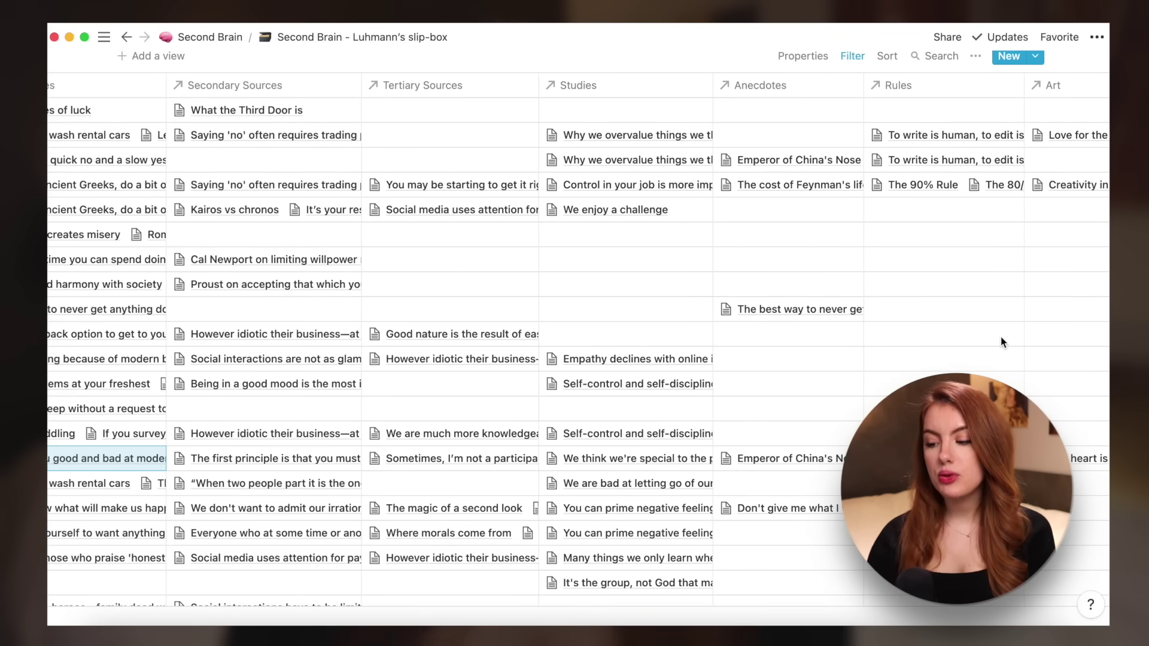
scroll(1001, 336, right, 5)
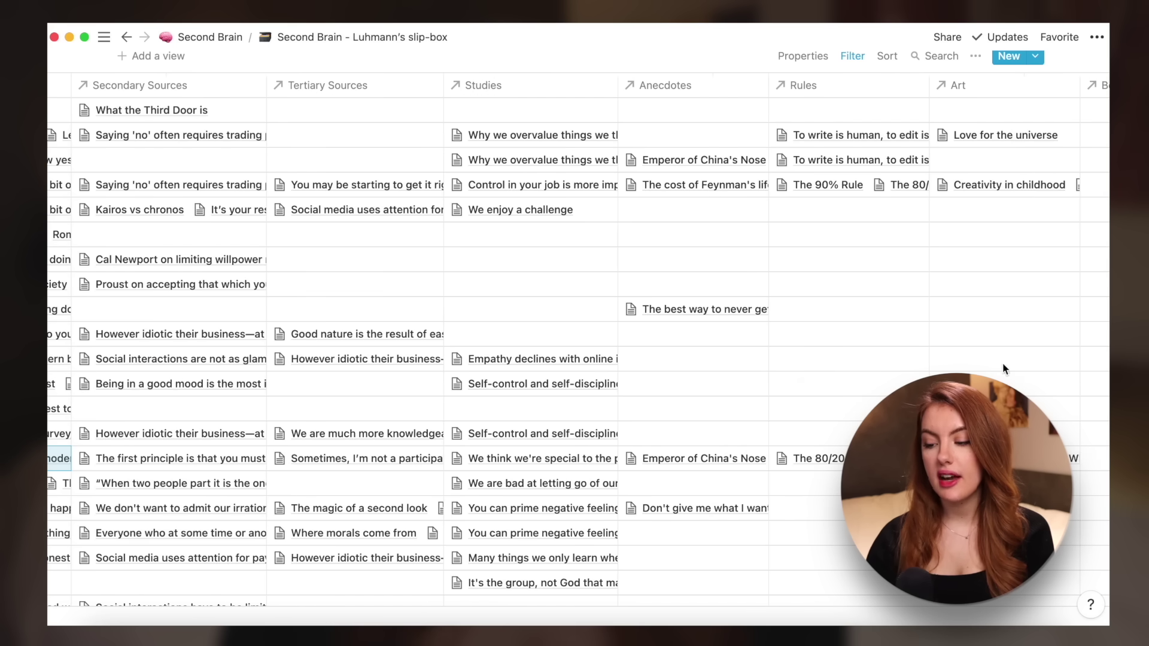
click(1003, 362)
click(609, 527)
scroll(710, 483, down, 5)
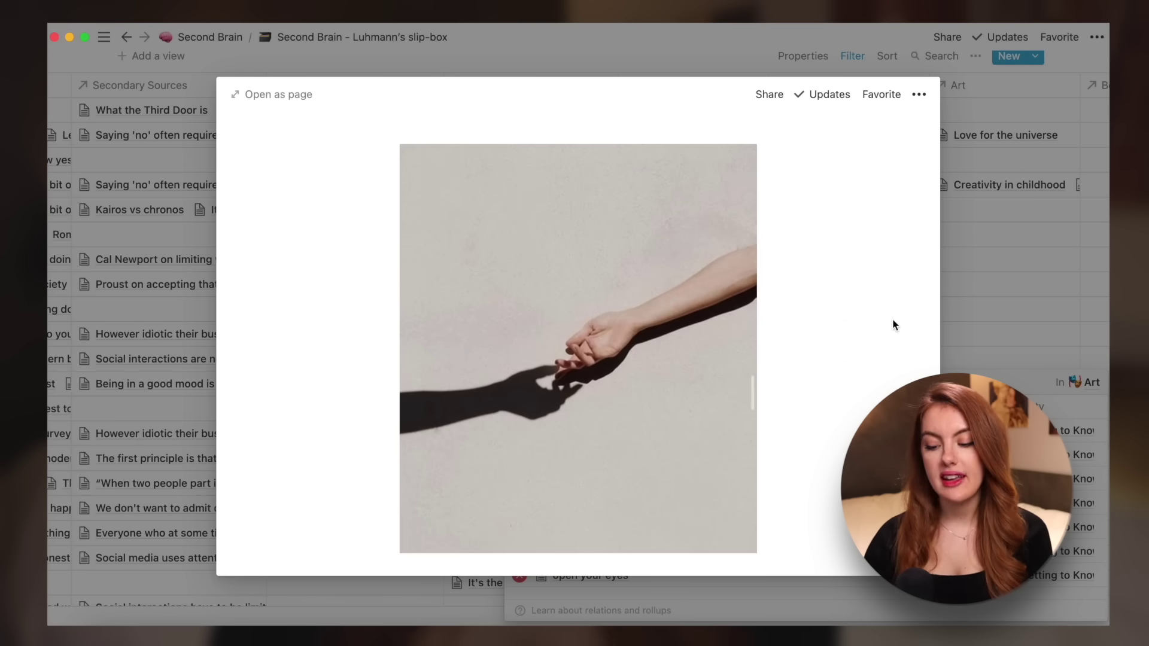
scroll(894, 325, down, 1)
scroll(895, 325, down, 3)
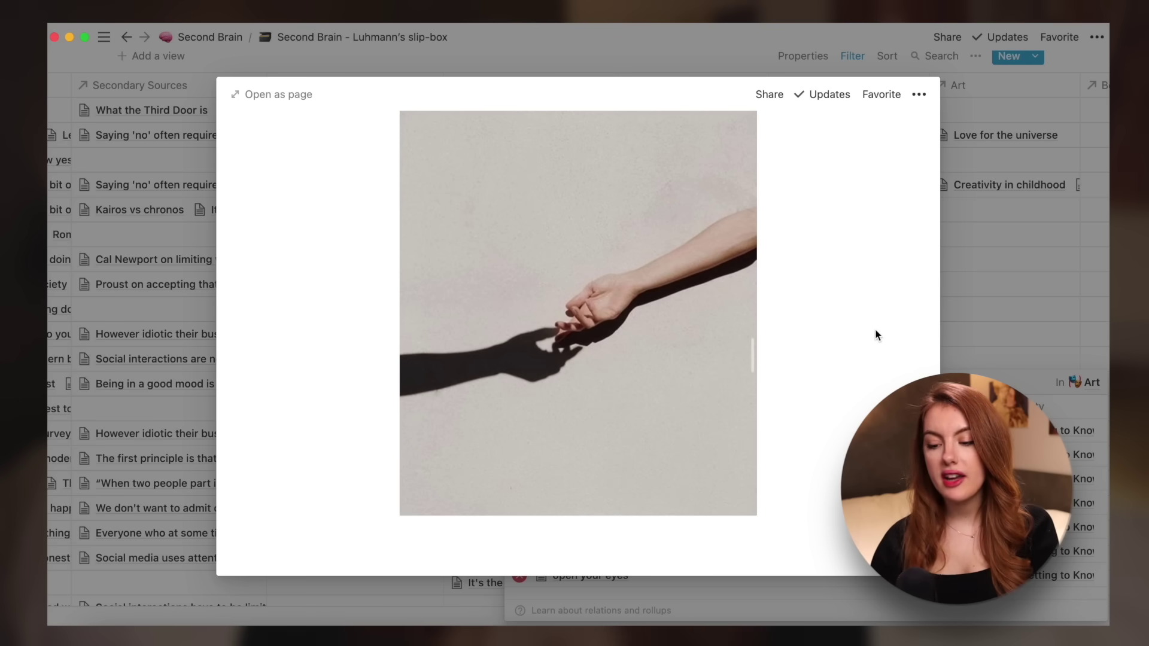
scroll(878, 334, up, 1)
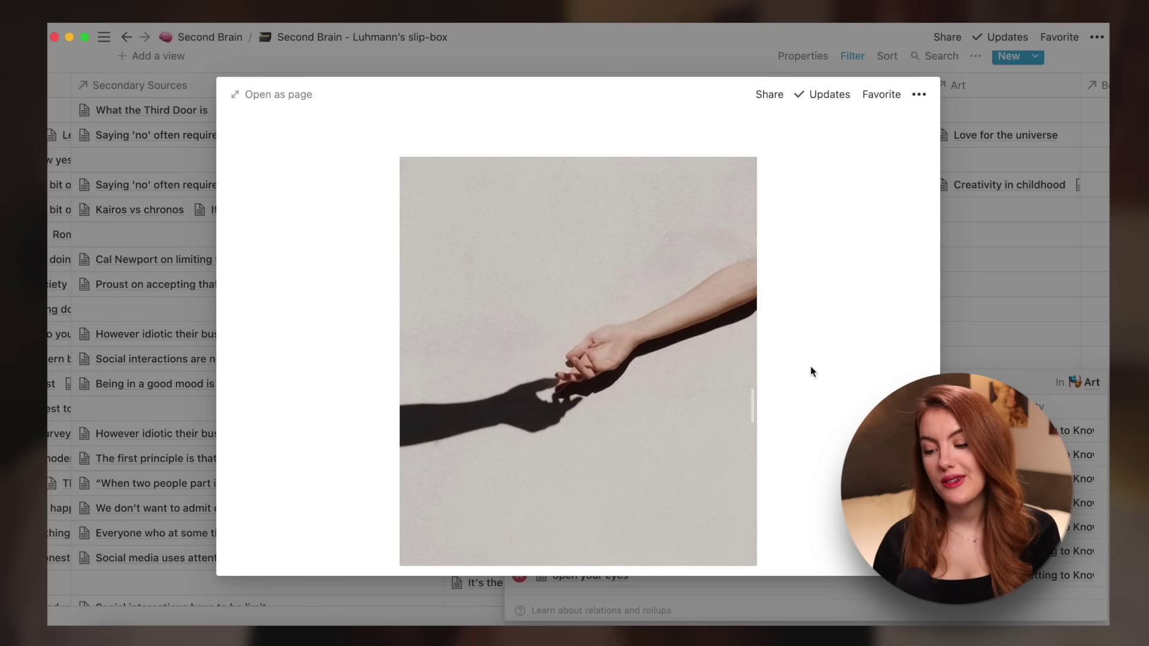
key(Escape)
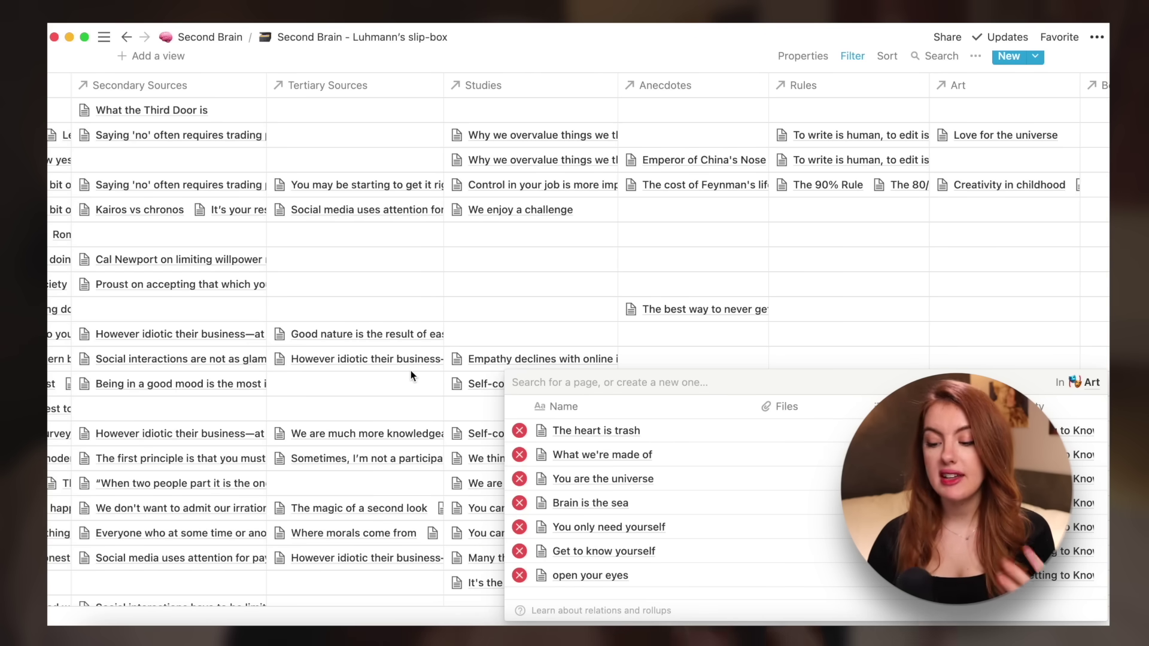
key(Escape)
scroll(410, 370, left, 10)
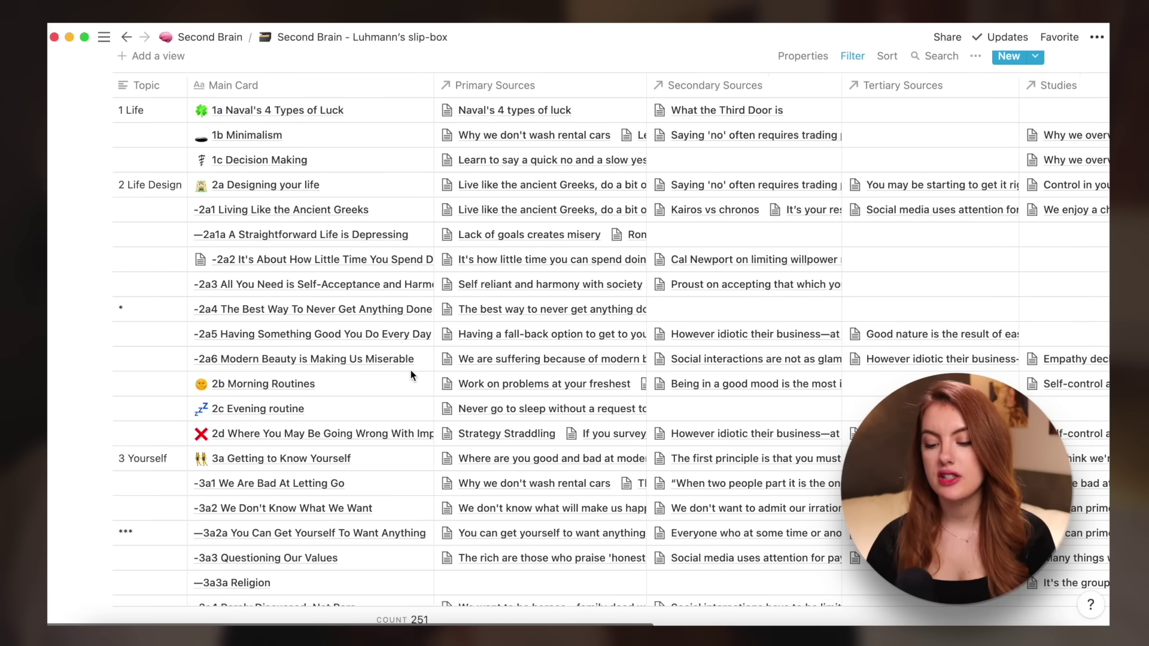
Step: Open the note "All things excellent are as difficult as they are rare - Spinosa" in the Drafts board and review its linked tags
scroll(410, 370, down, 5)
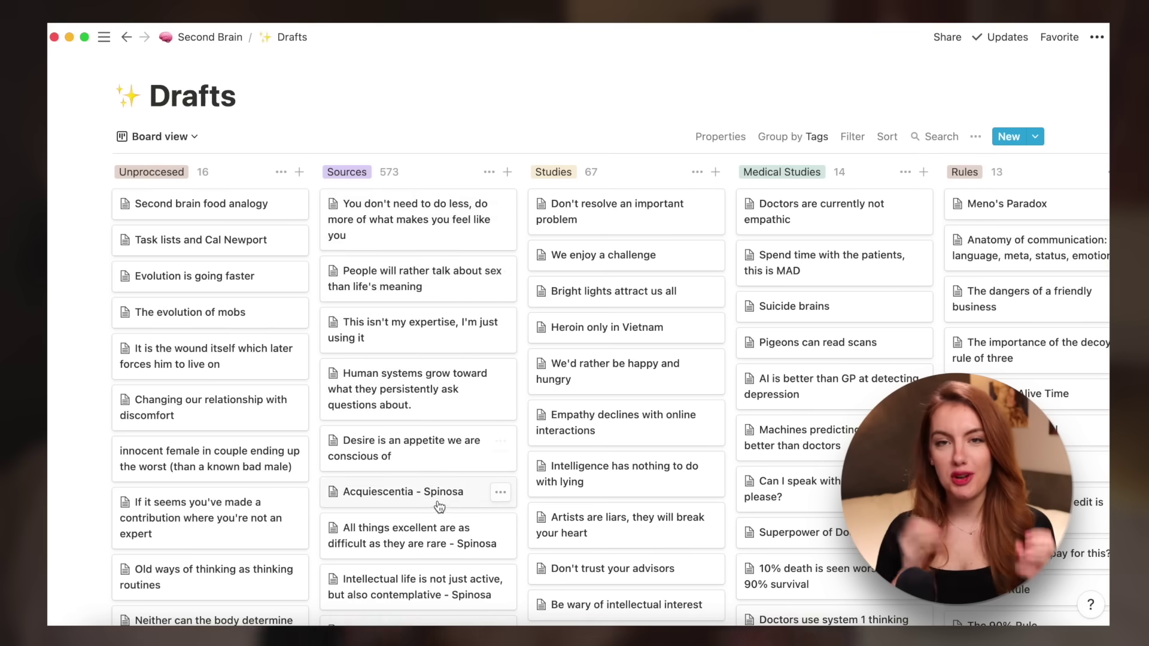
scroll(440, 508, down, 2)
click(419, 476)
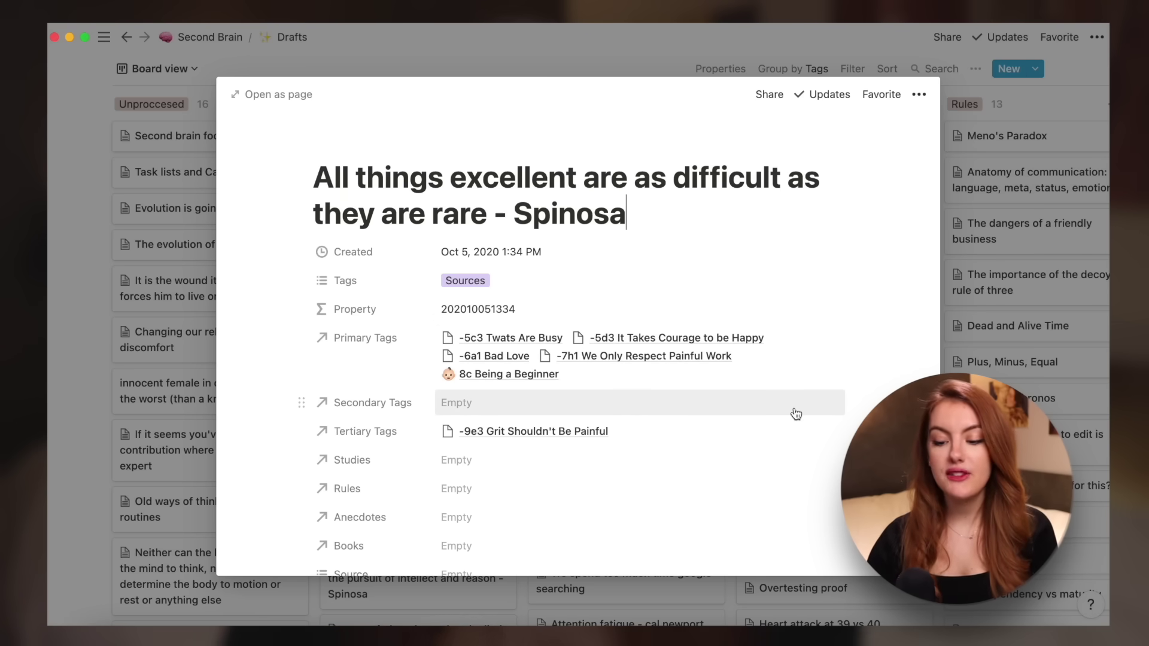
scroll(665, 249, down, 1)
scroll(665, 252, up, 1)
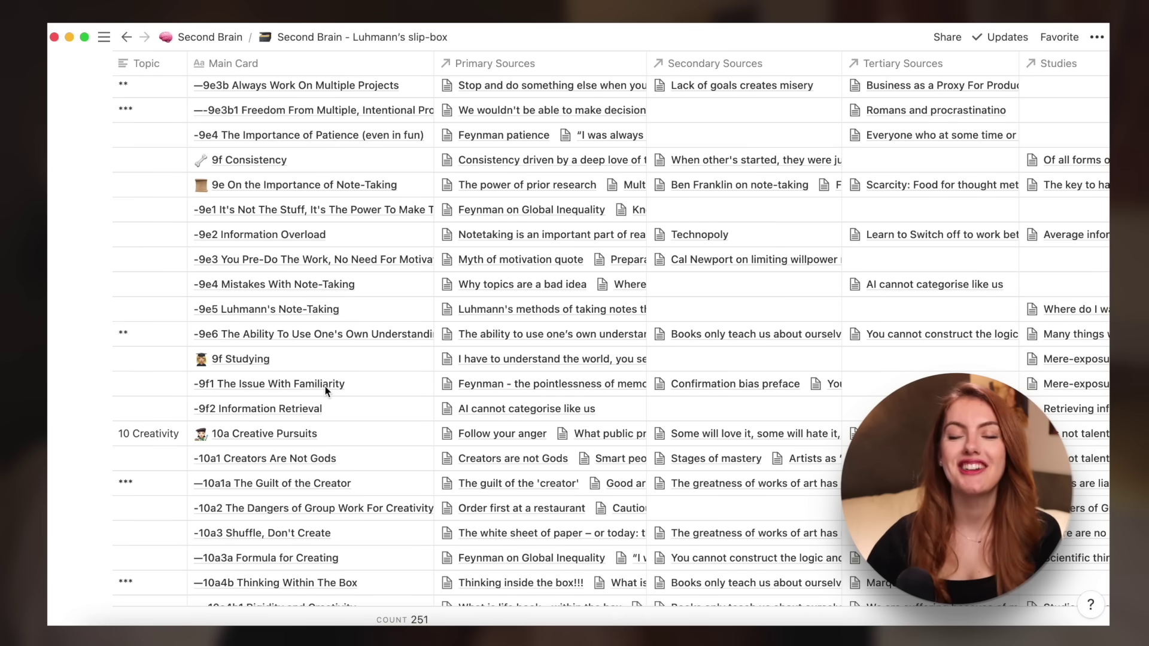
Step: Return to the slip-box table and open the primary sources linked to the "-12c1 Issues with Social Media" card
scroll(325, 386, down, 7)
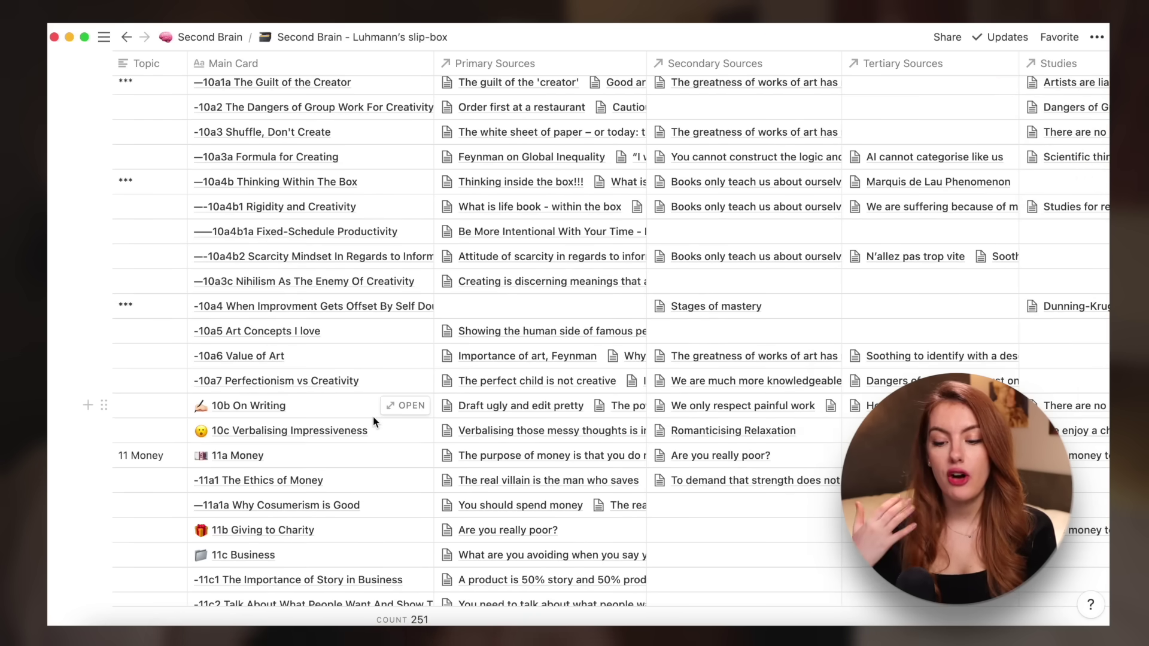
scroll(372, 417, down, 3)
scroll(372, 416, up, 3)
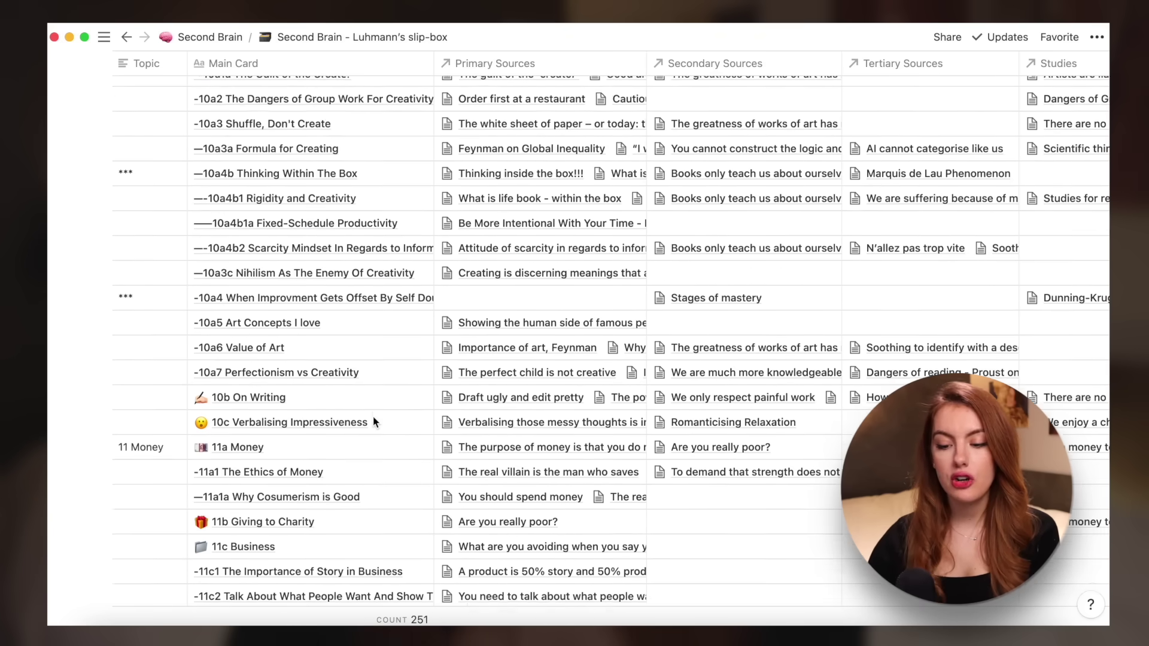
scroll(372, 417, down, 10)
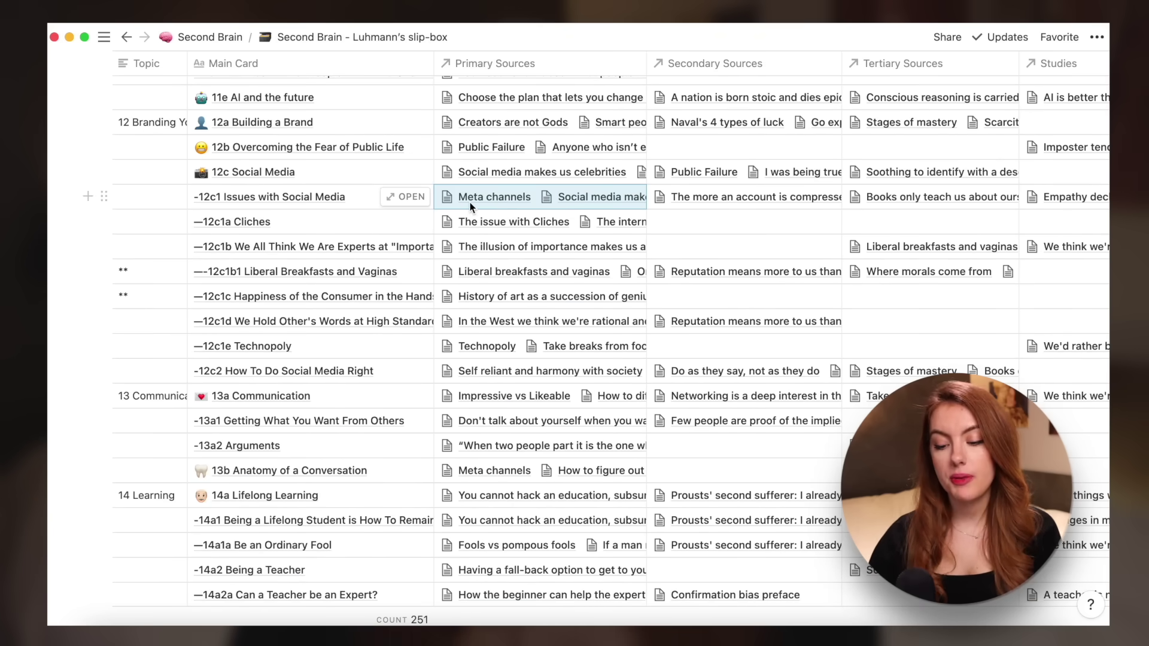
click(554, 194)
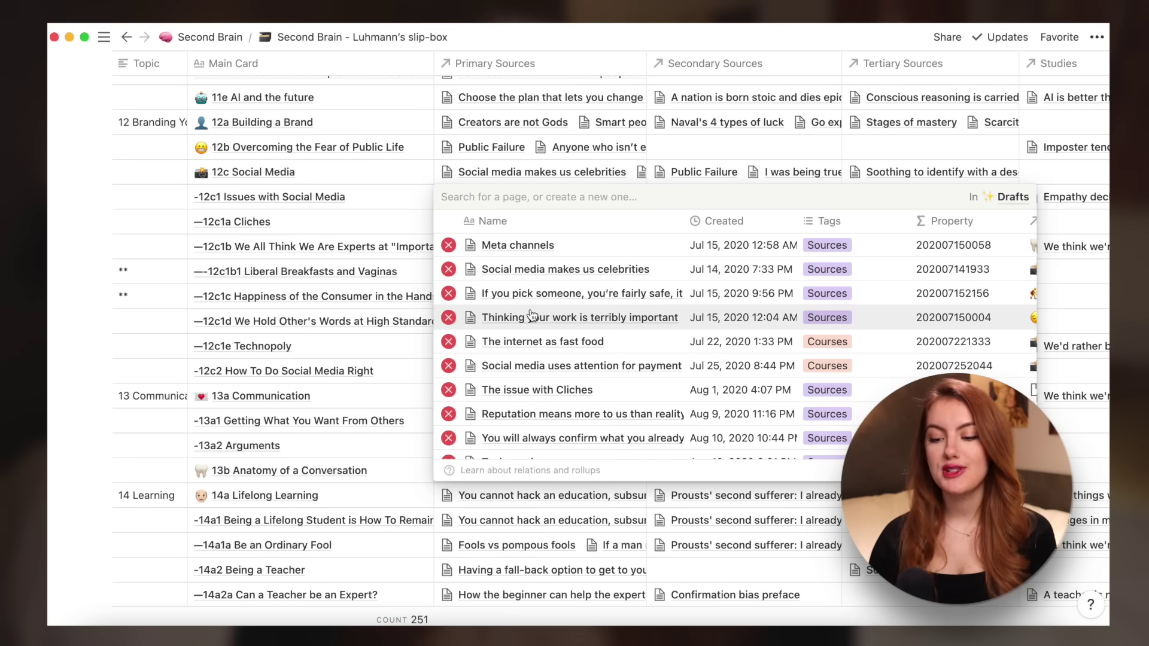
Step: Open the primary source "Thinking your work is terribly important" and review its linked tags, personal notes and quote
click(531, 315)
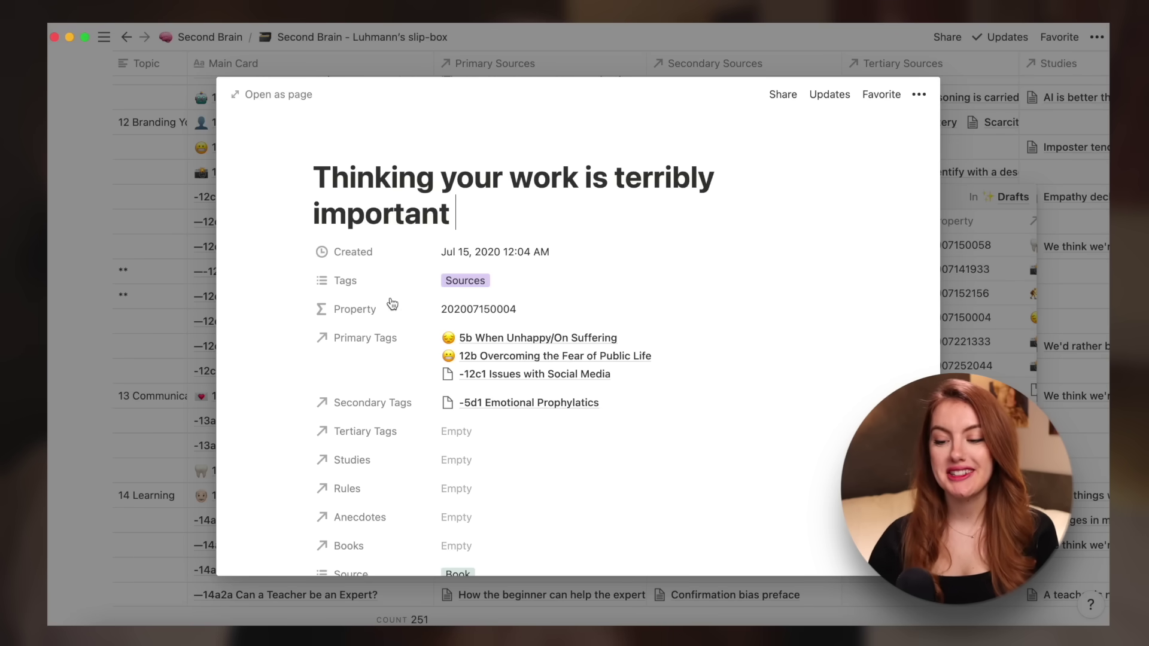
scroll(497, 386, down, 10)
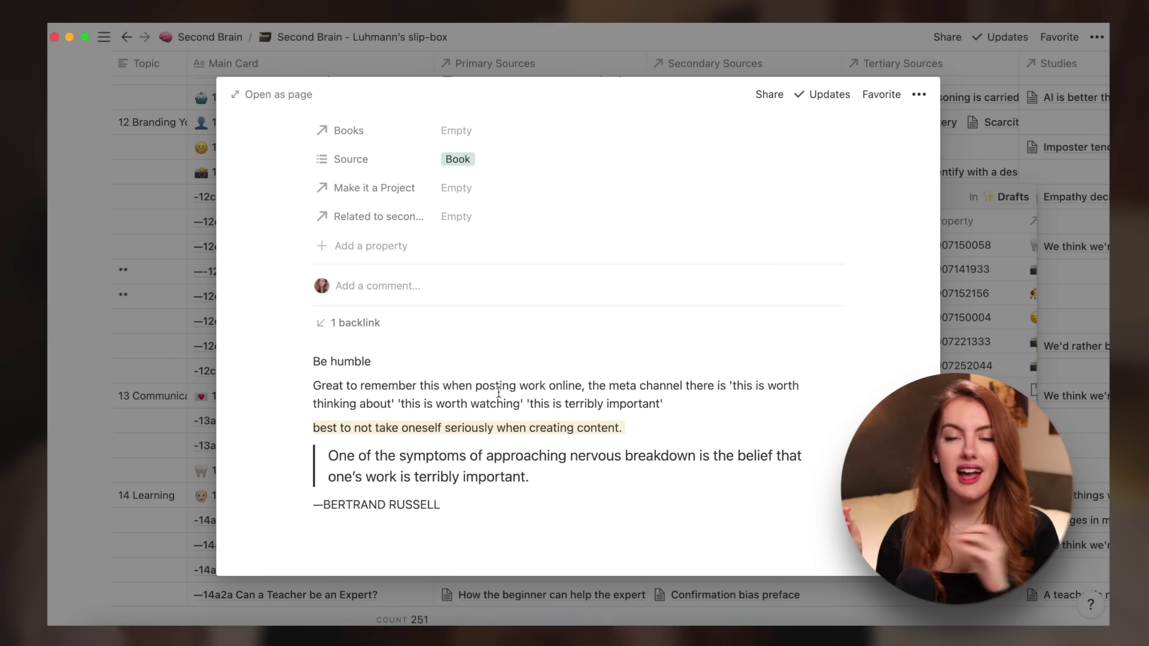
scroll(607, 465, up, 10)
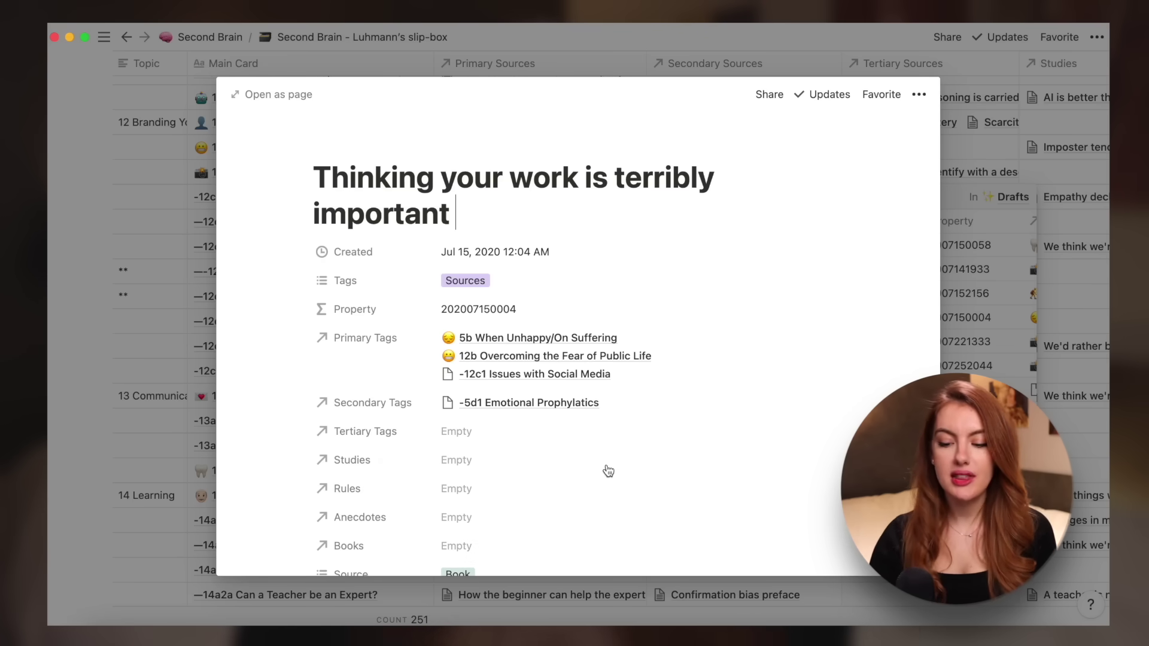
scroll(608, 470, down, 10)
scroll(608, 469, up, 10)
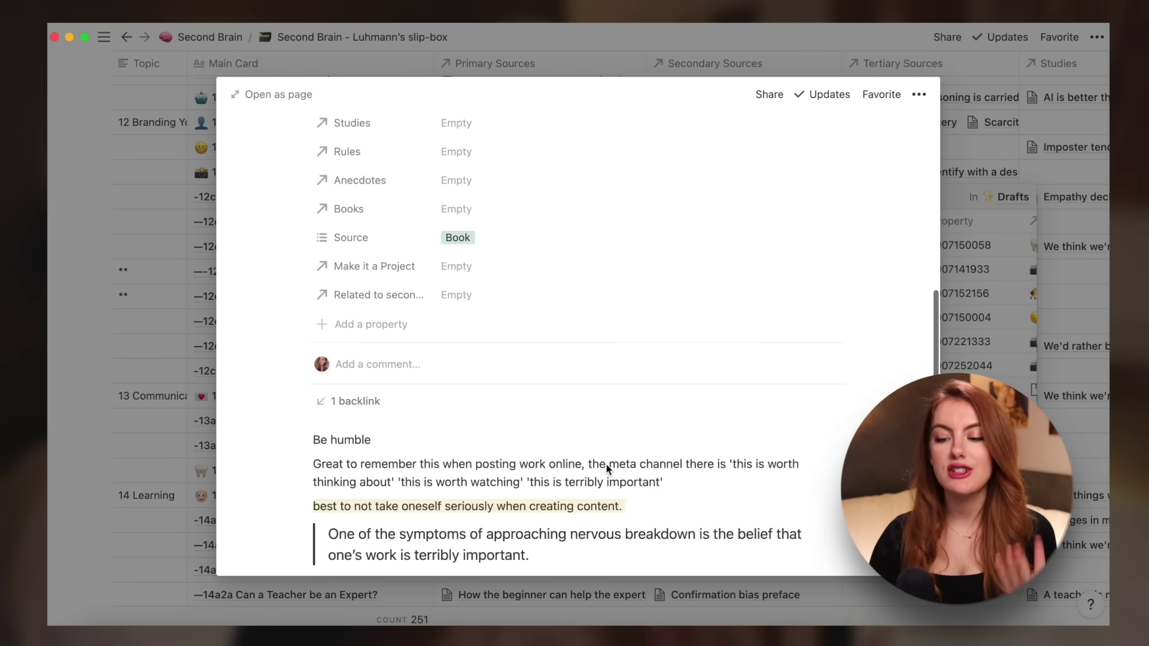
scroll(608, 471, down, 10)
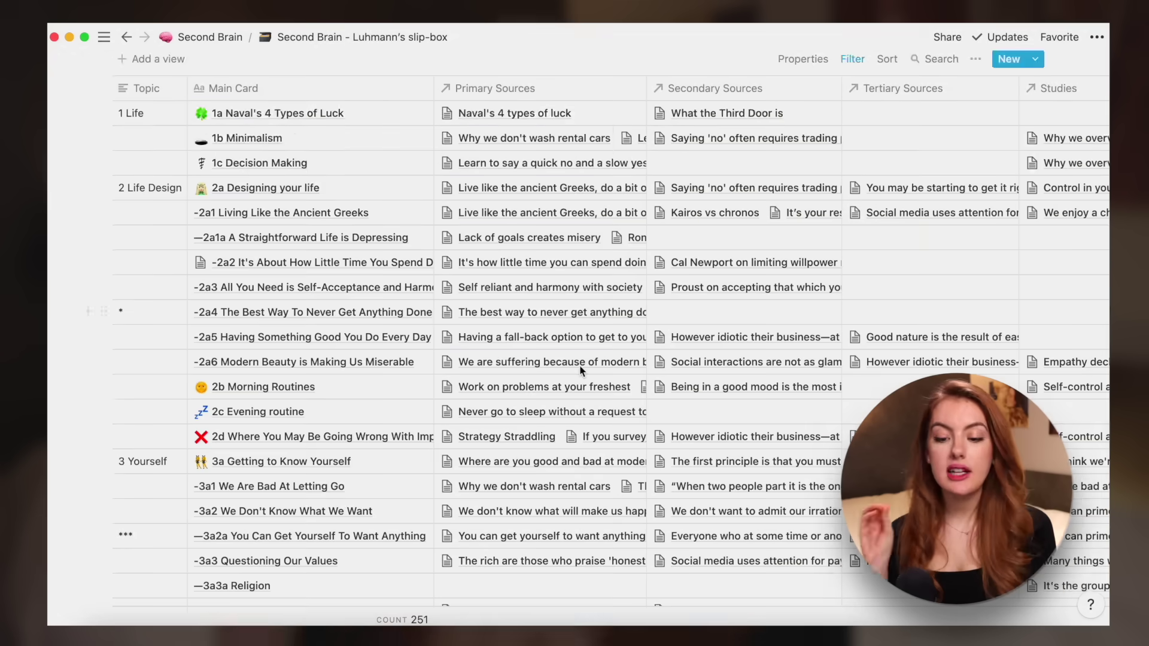
Step: Look through the slip-box table from "1 Life" to "4 Mental Frameworks", examining how main cards, sub-cards and their sources are organised
scroll(580, 370, down, 3)
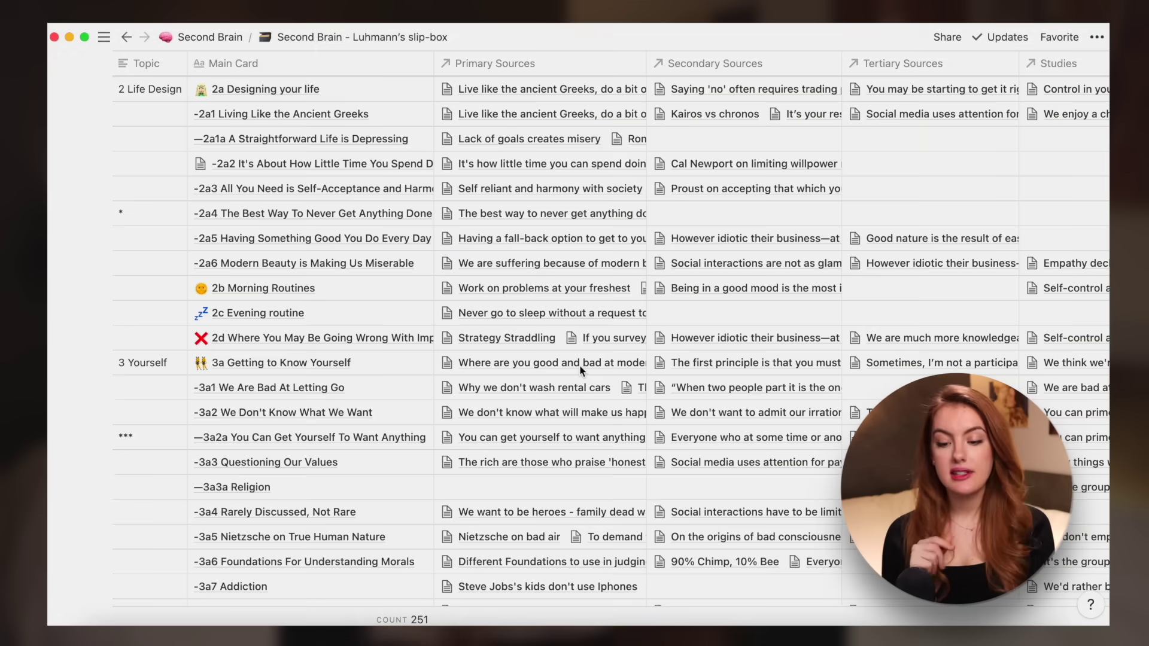
scroll(236, 193, up, 3)
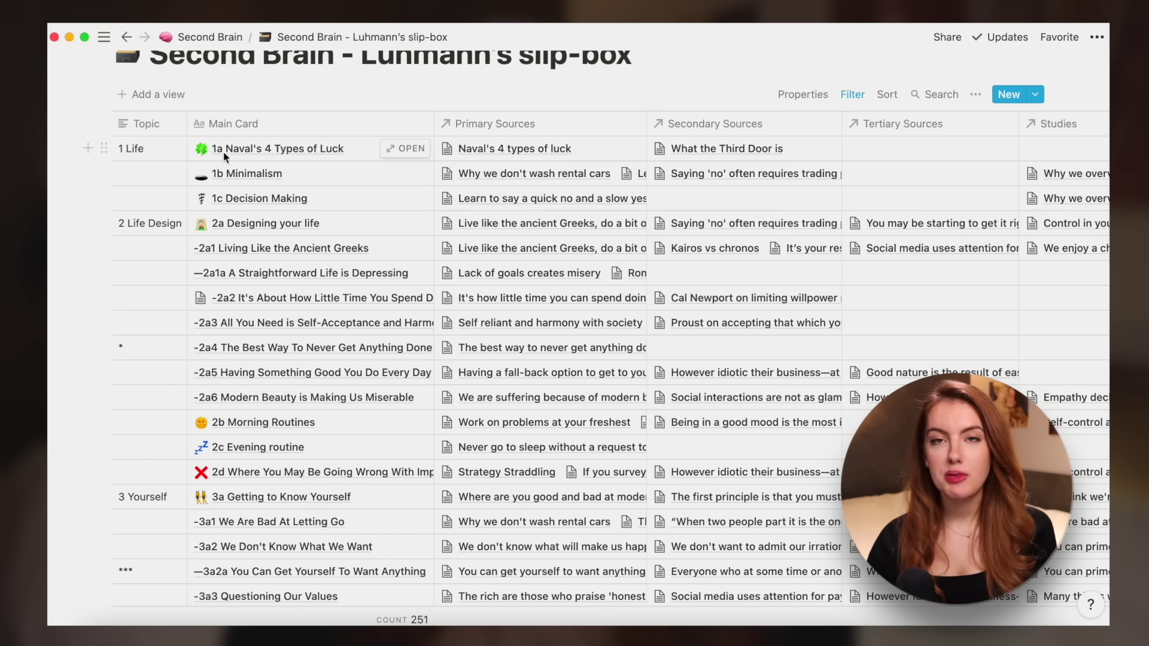
scroll(214, 356, down, 5)
scroll(214, 356, up, 6)
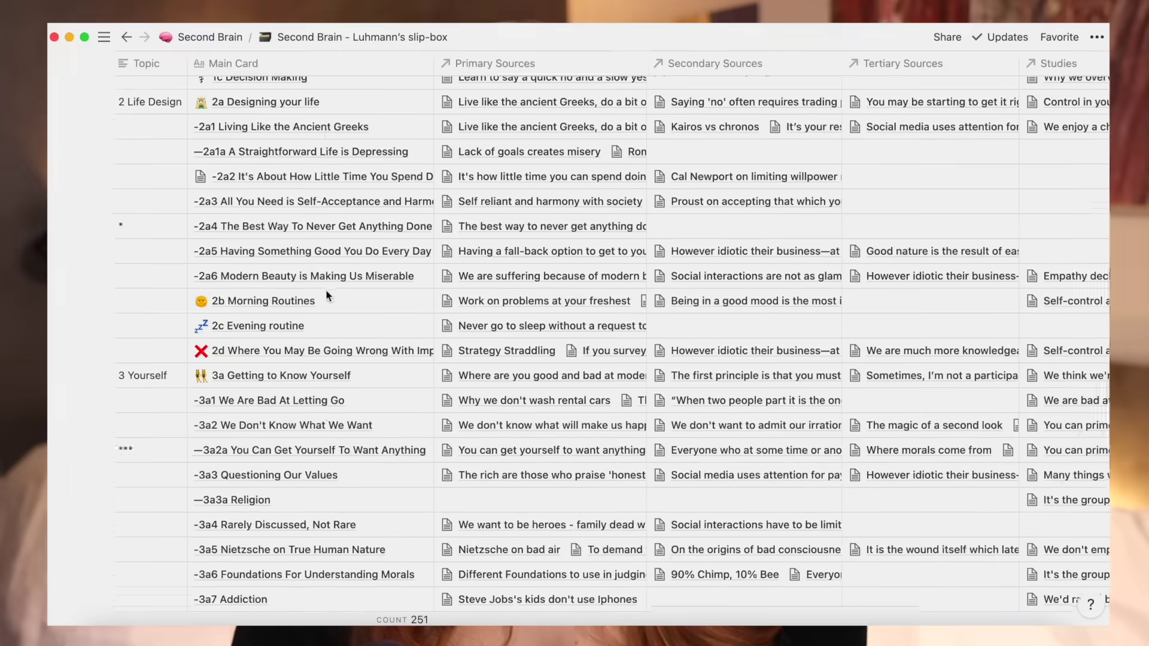
scroll(325, 292, down, 5)
scroll(325, 293, down, 1)
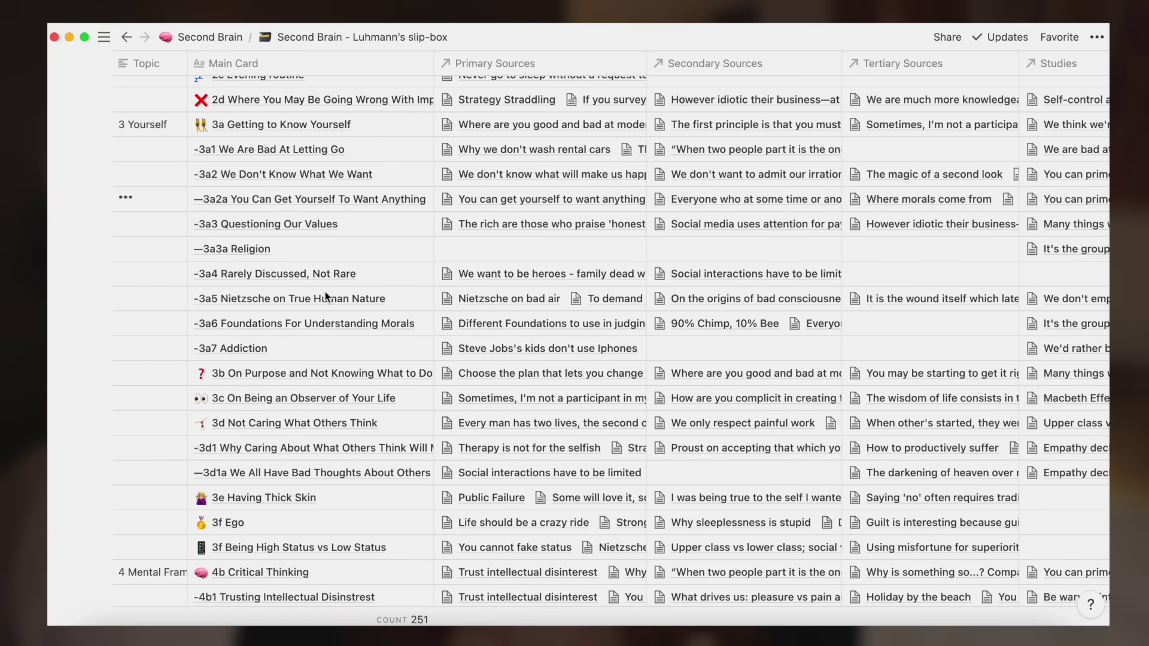
scroll(325, 293, up, 15)
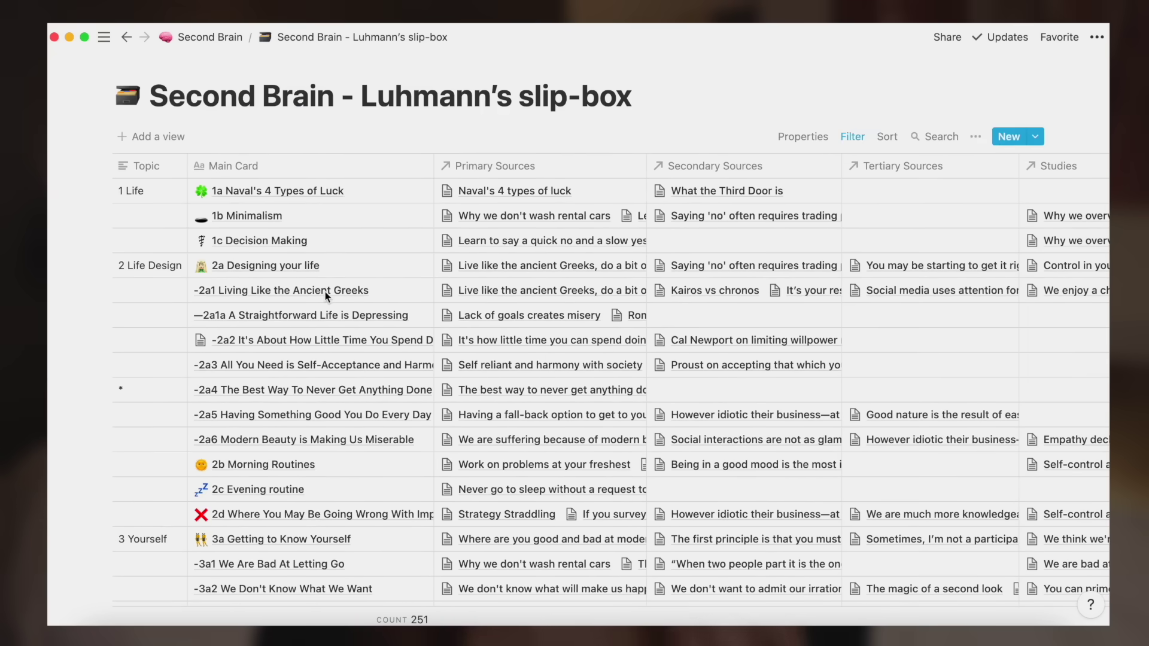
scroll(325, 292, down, 10)
scroll(325, 293, down, 2)
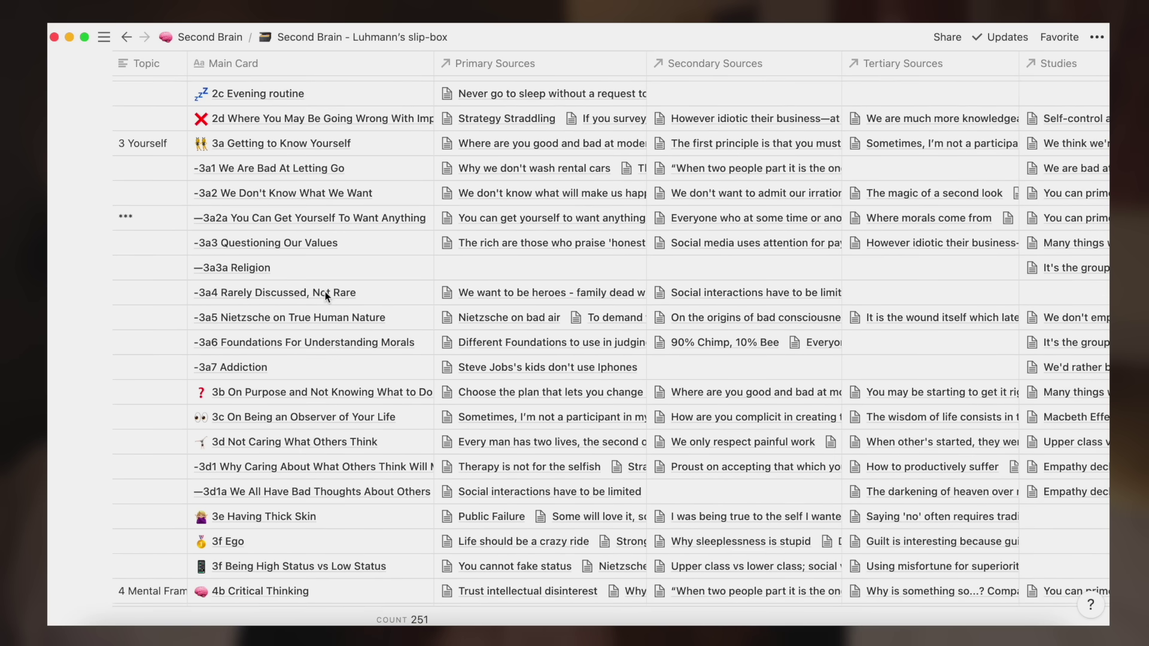